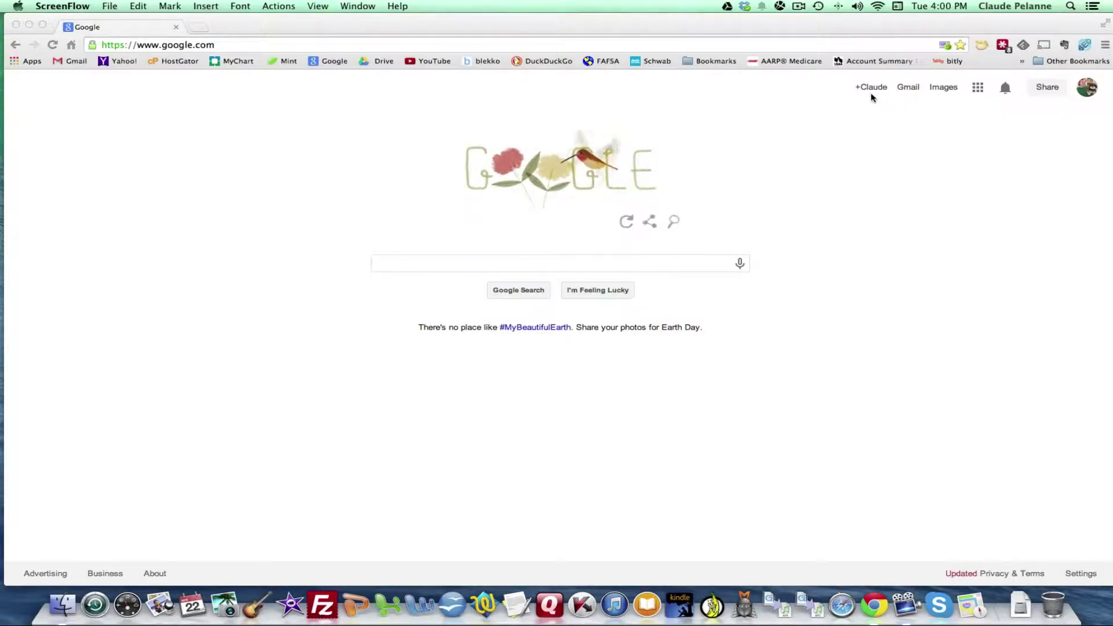
Open Google+ from the Google home page and reload its home stream
{"action": "left_click", "coordinate": [873, 95]}
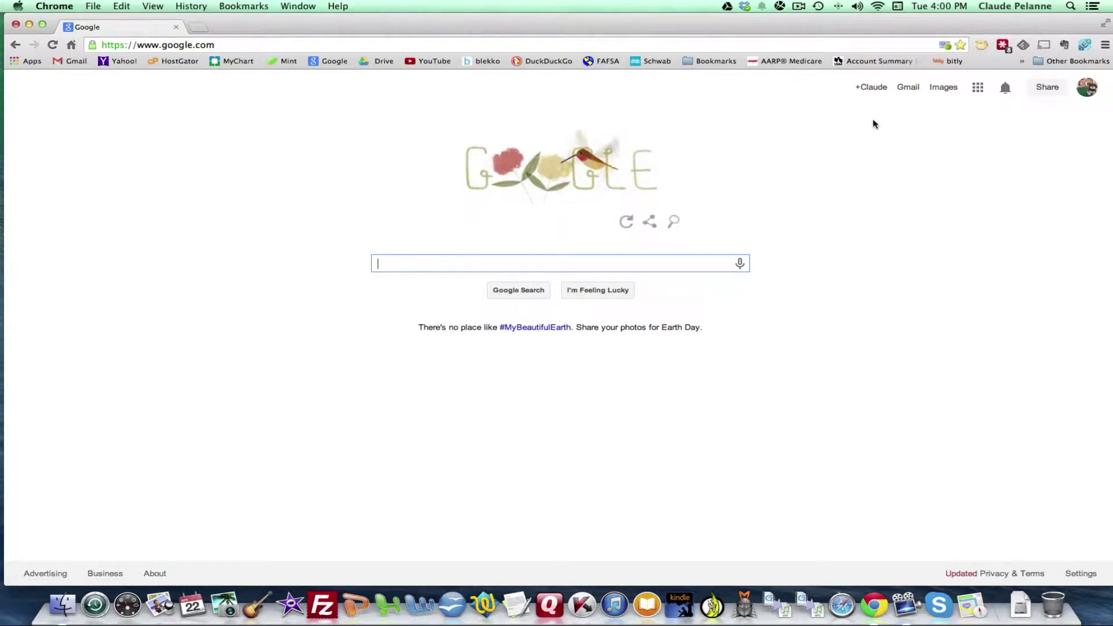
{"action": "left_click", "coordinate": [875, 88]}
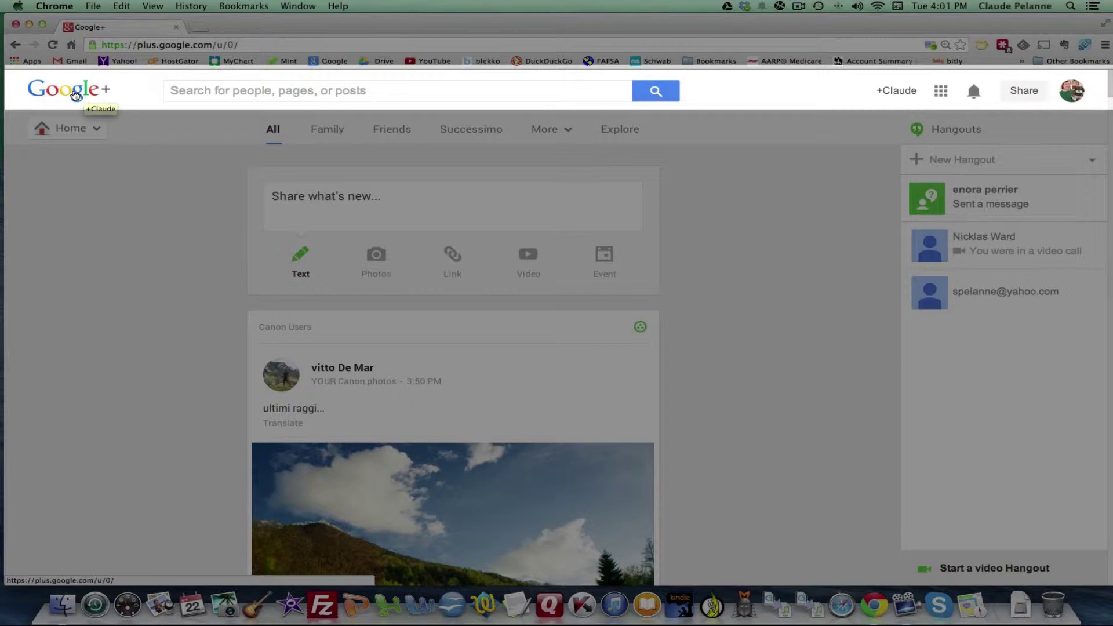
{"action": "left_click", "coordinate": [67, 94]}
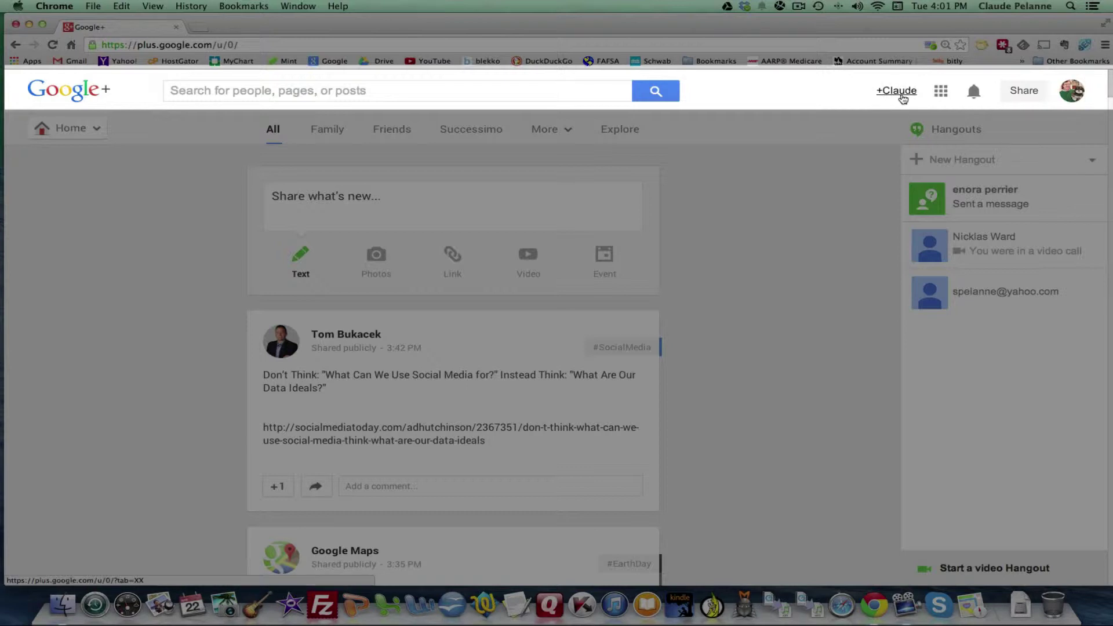
View the list of available Google apps and close it
{"action": "left_click", "coordinate": [940, 92]}
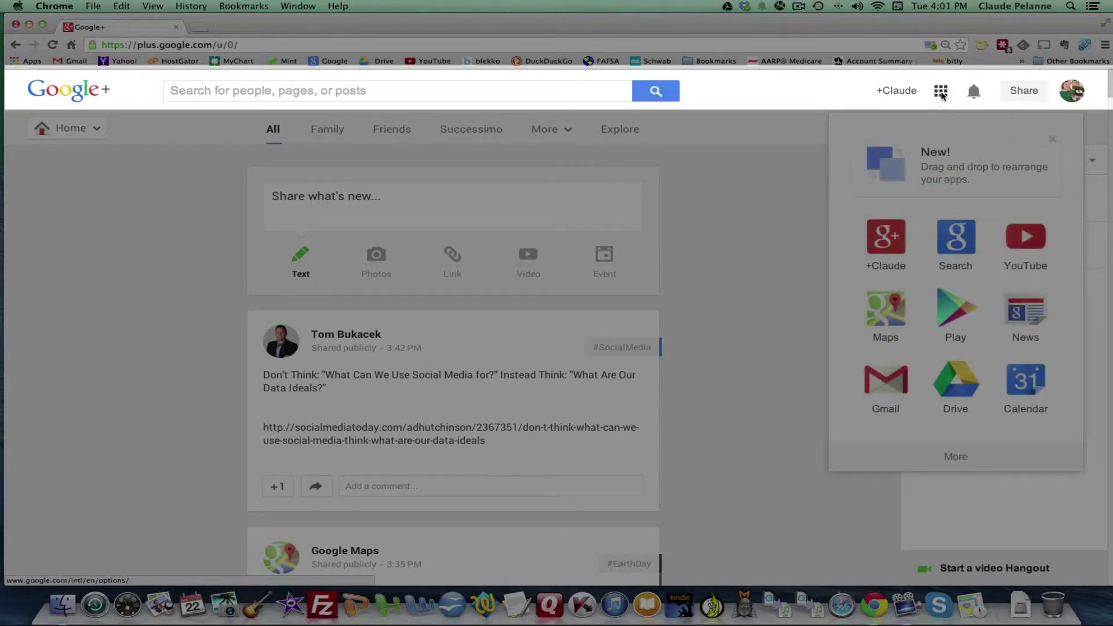
{"action": "left_click", "coordinate": [942, 94]}
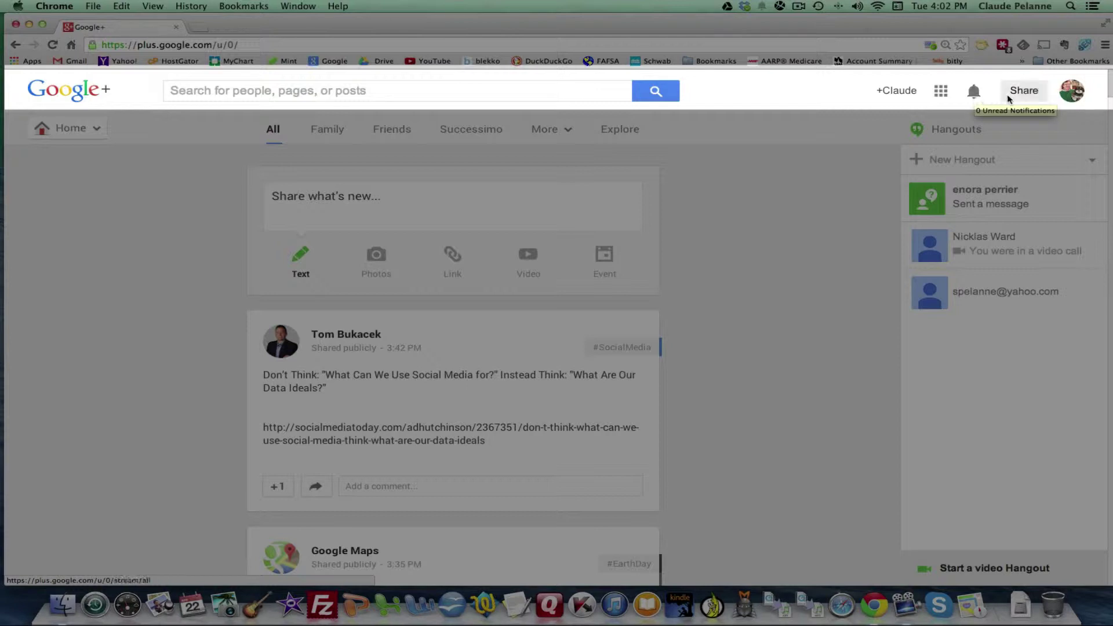
Open a new share post, examine its audience options and the people browser, and cancel the post
{"action": "left_click", "coordinate": [1030, 96]}
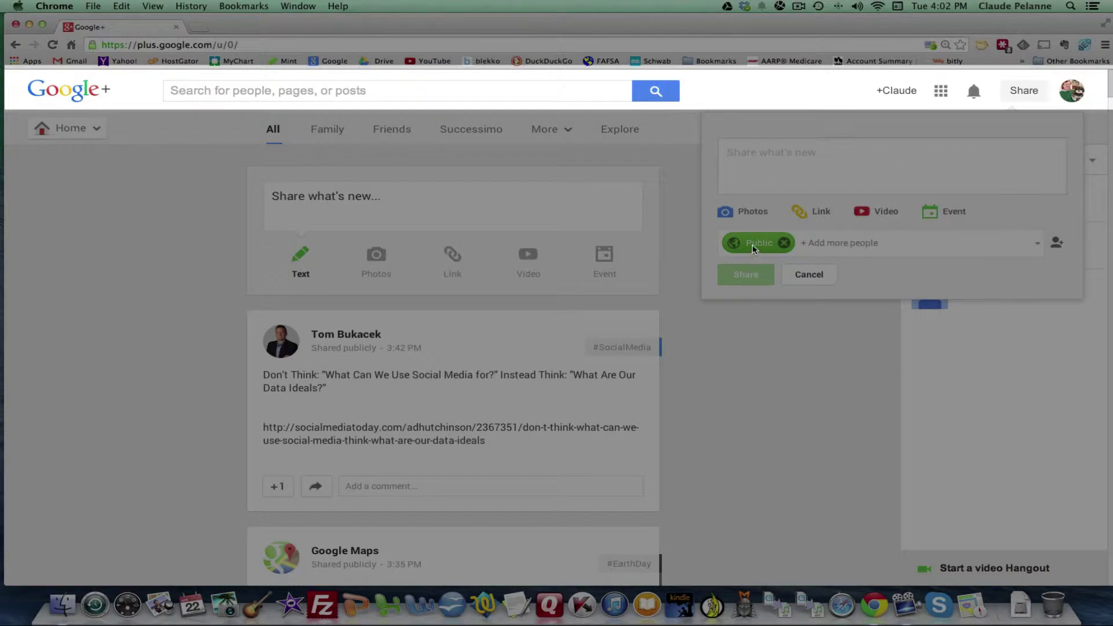
{"action": "mouse_move", "coordinate": [755, 248]}
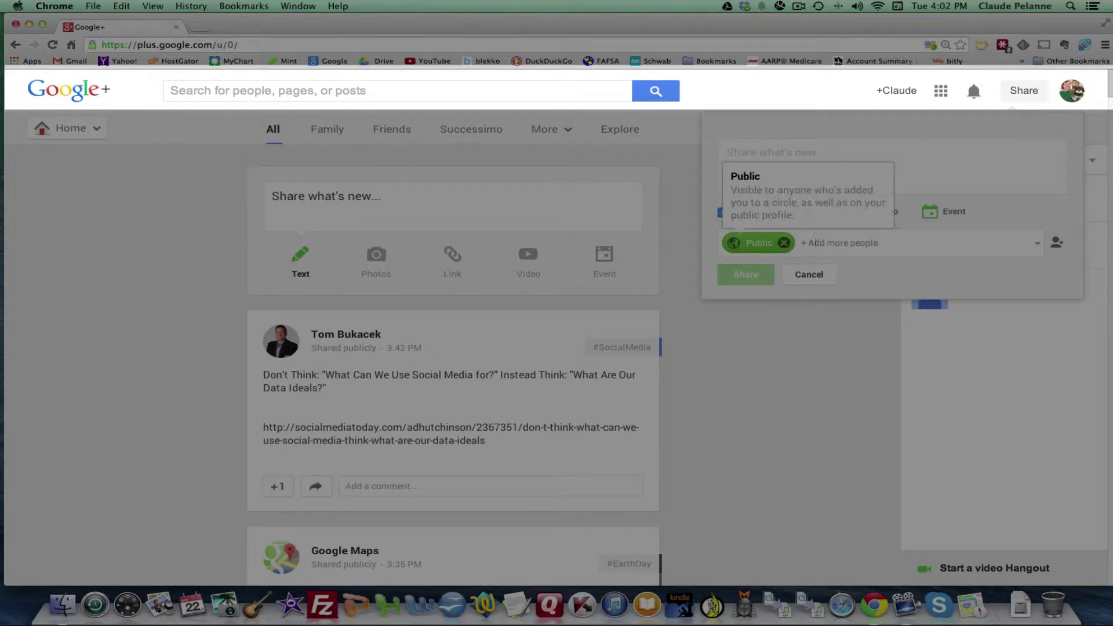
{"action": "left_click", "coordinate": [821, 243]}
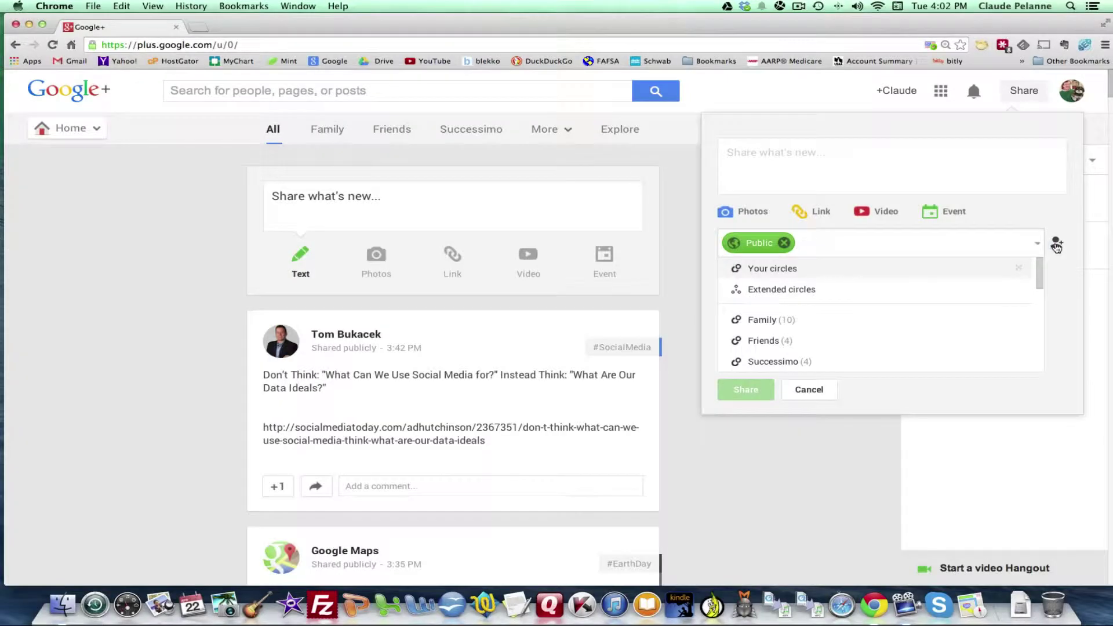
{"action": "left_click", "coordinate": [1055, 243]}
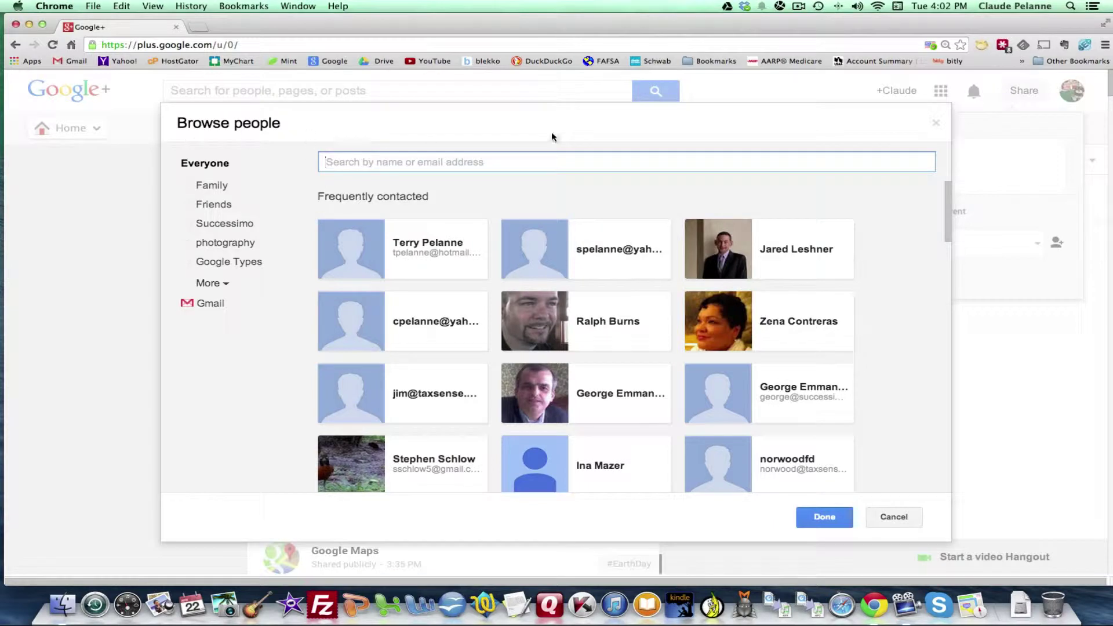
{"action": "left_click", "coordinate": [935, 123]}
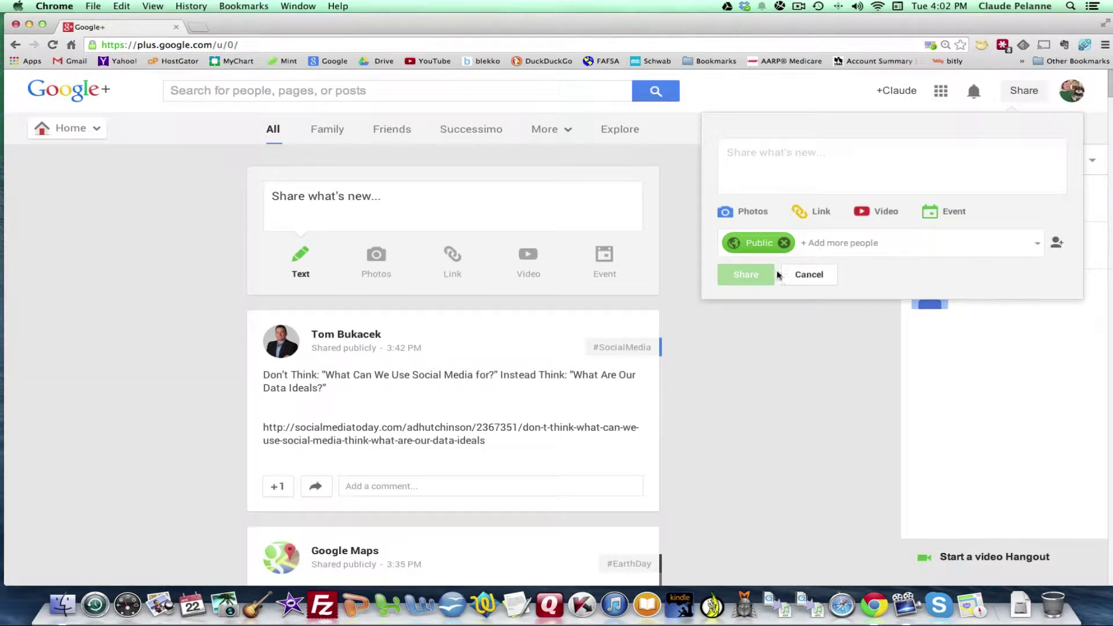
{"action": "left_click", "coordinate": [808, 276]}
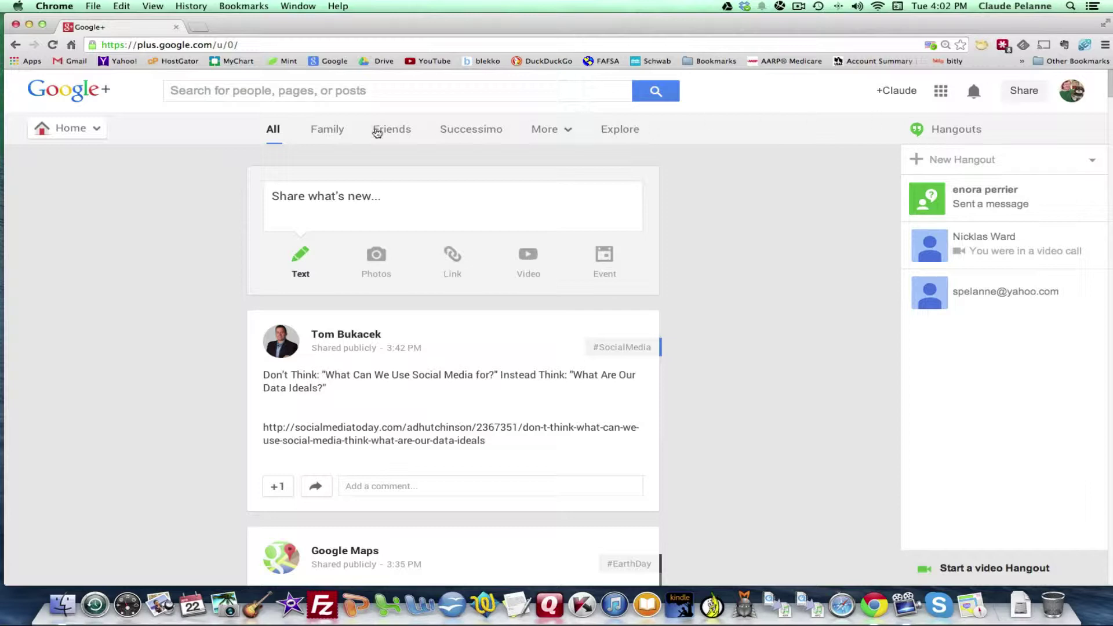
Go to the Home stream and view the additional circles available for filtering it
{"action": "mouse_move", "coordinate": [96, 132]}
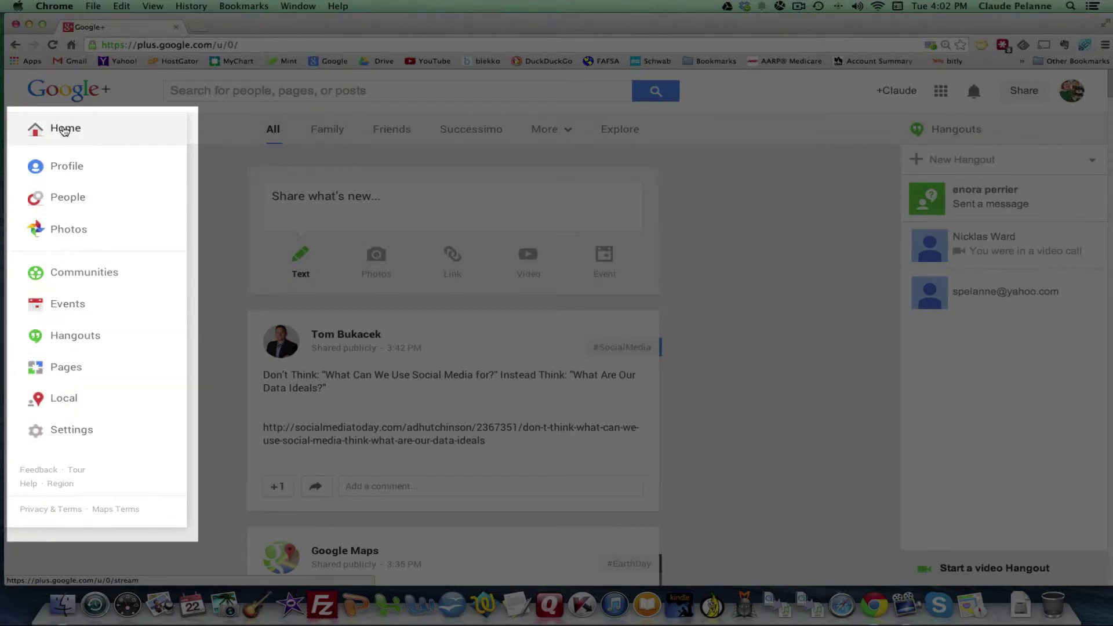
{"action": "left_click", "coordinate": [64, 130]}
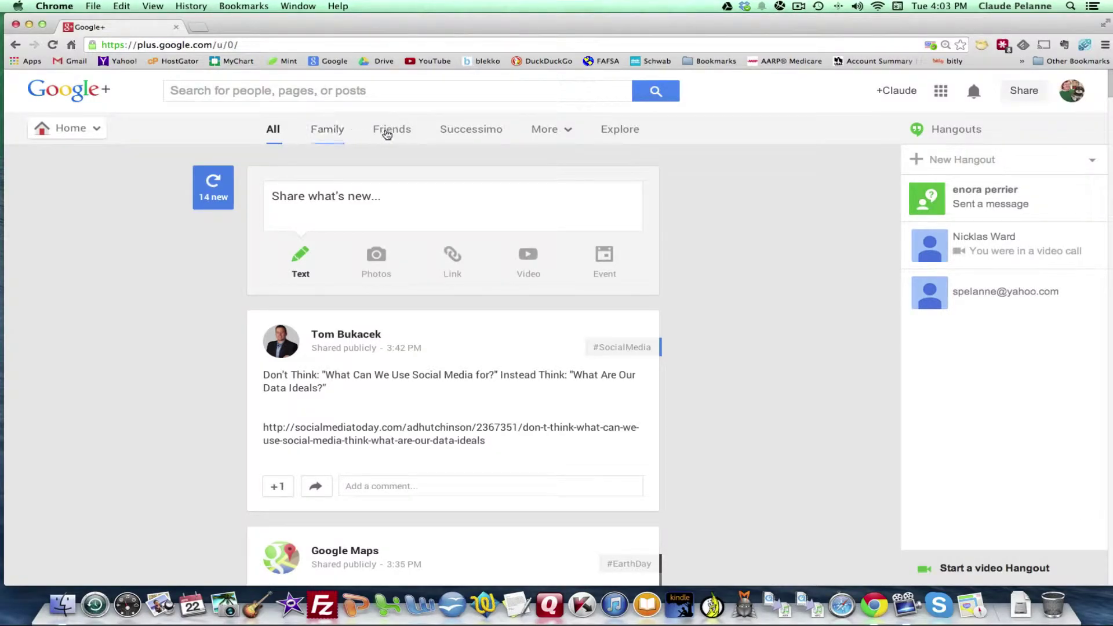
{"action": "left_click", "coordinate": [564, 133]}
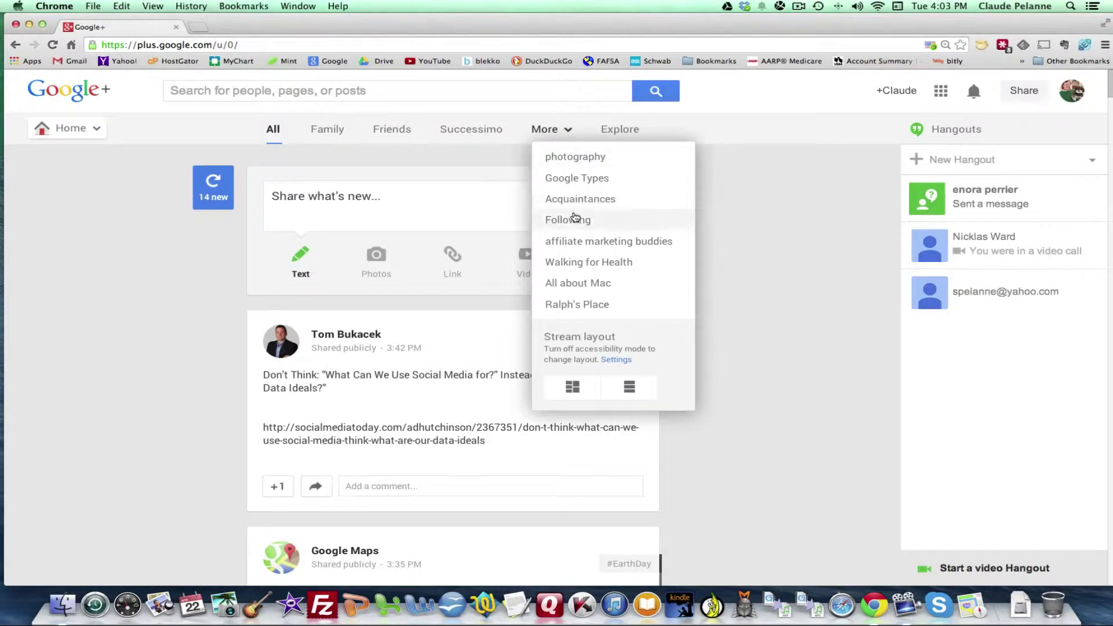
{"action": "left_click", "coordinate": [734, 167]}
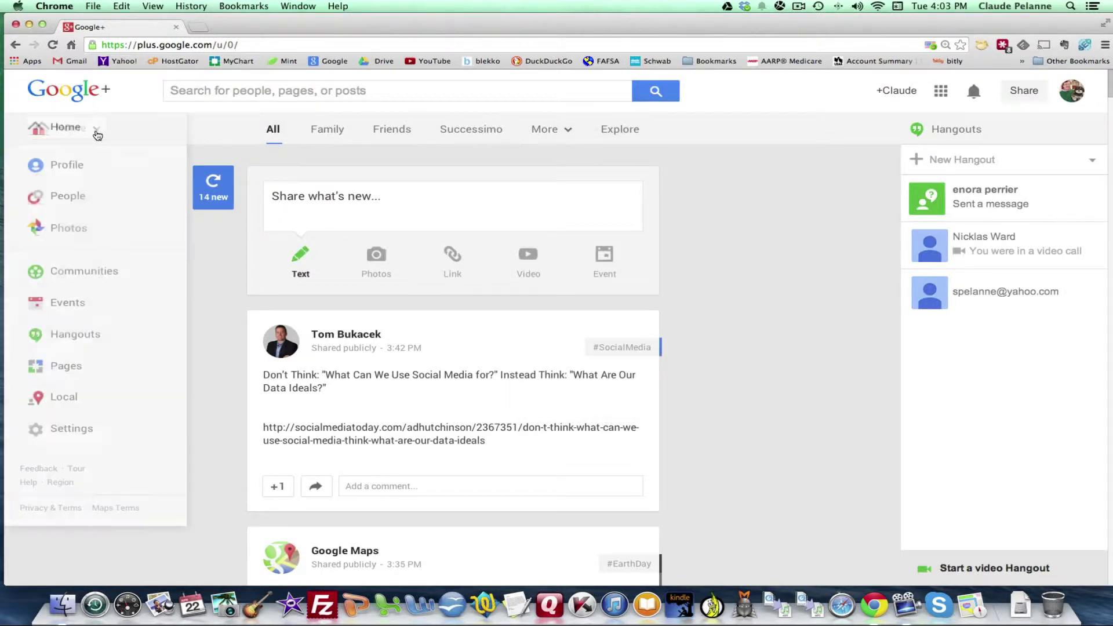
Open the profile's About section and review its people, story, work, places, contact and links information
{"action": "left_click", "coordinate": [58, 167]}
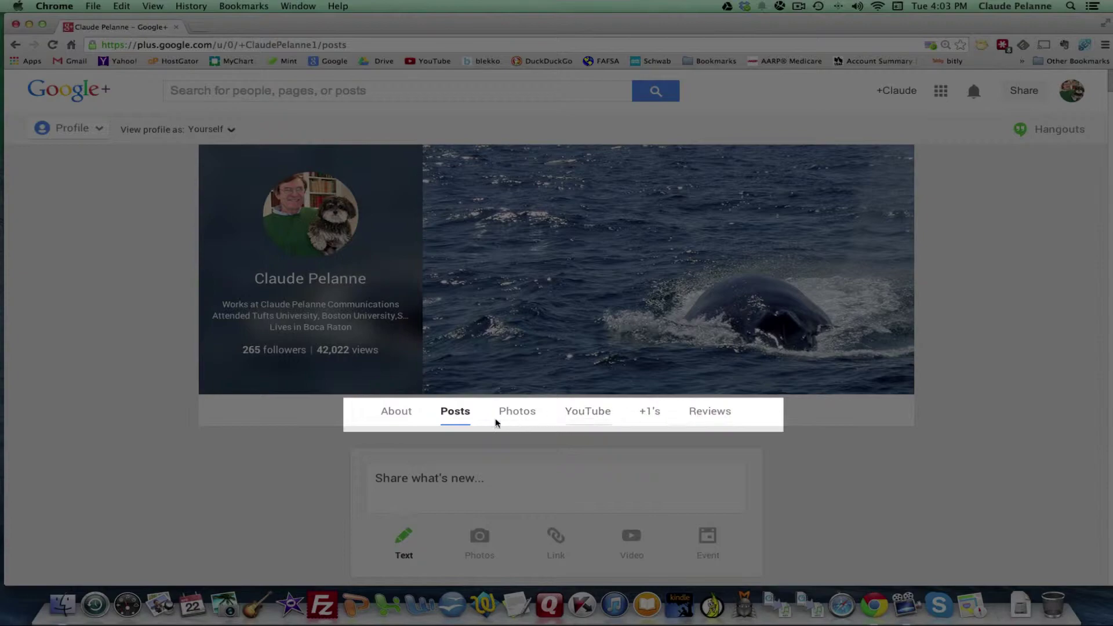
{"action": "left_click", "coordinate": [395, 415]}
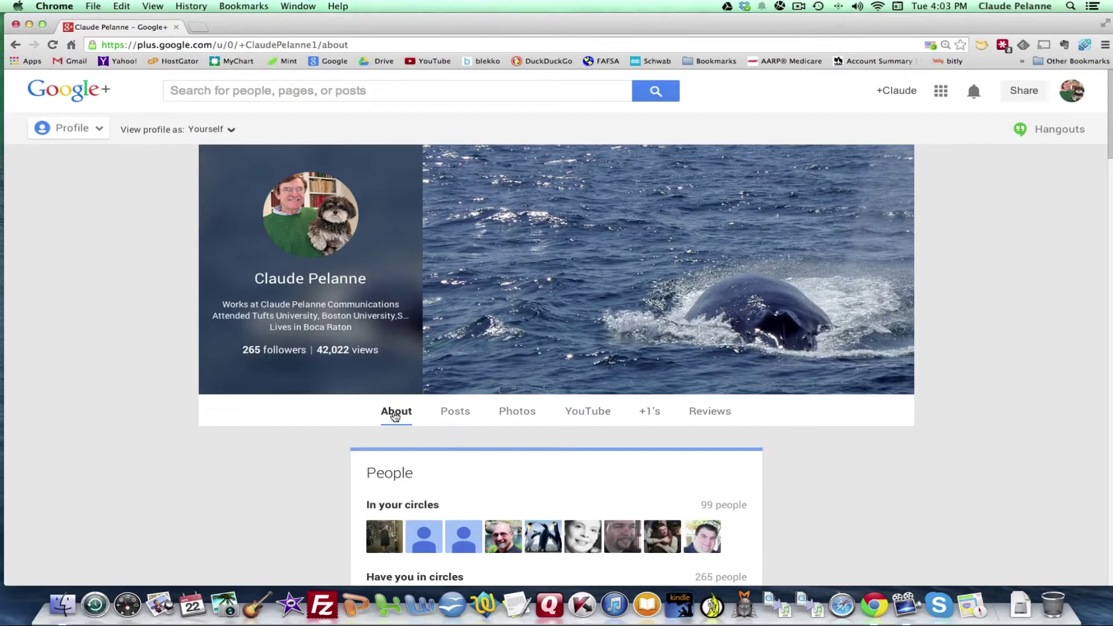
{"action": "scroll", "coordinate": [395, 415], "scroll_direction": "down", "scroll_amount": 5}
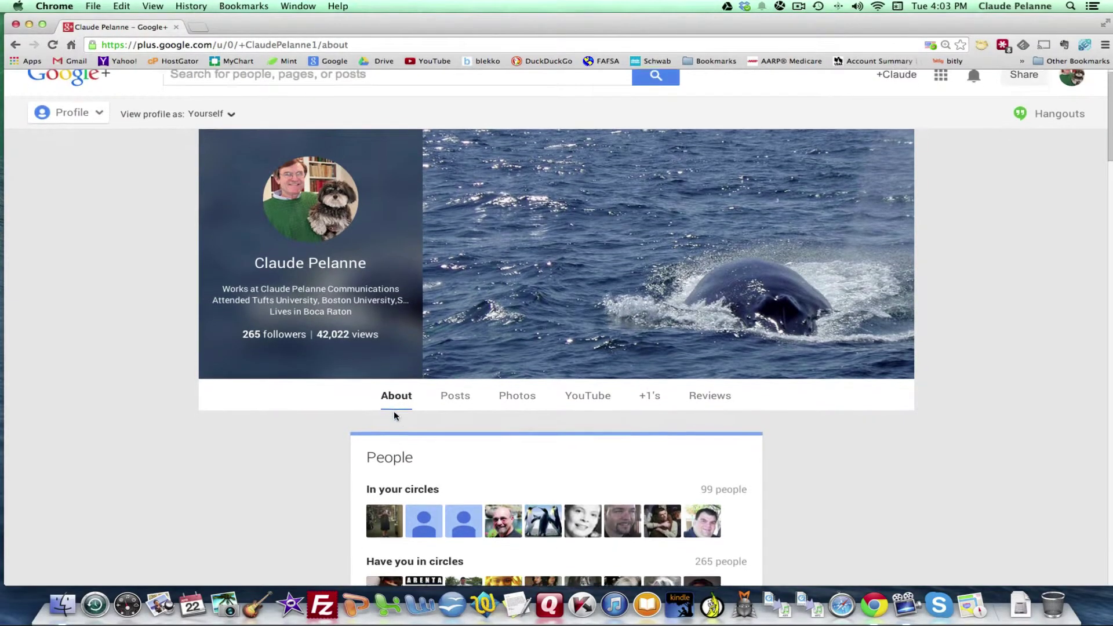
{"action": "scroll", "coordinate": [395, 416], "scroll_direction": "down", "scroll_amount": 8}
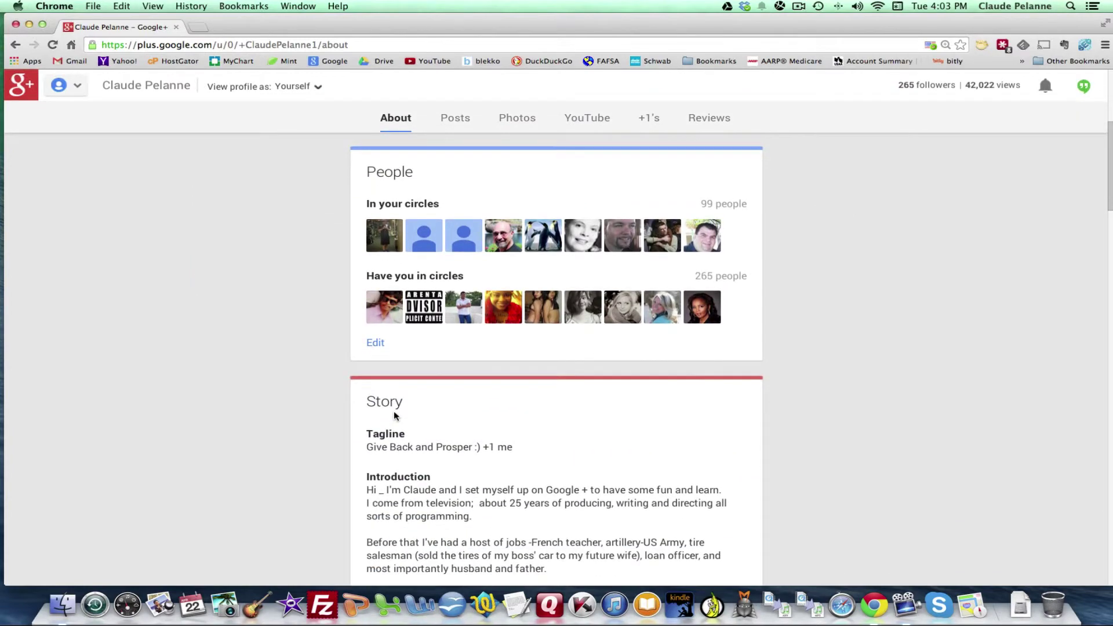
{"action": "scroll", "coordinate": [394, 415], "scroll_direction": "down", "scroll_amount": 8}
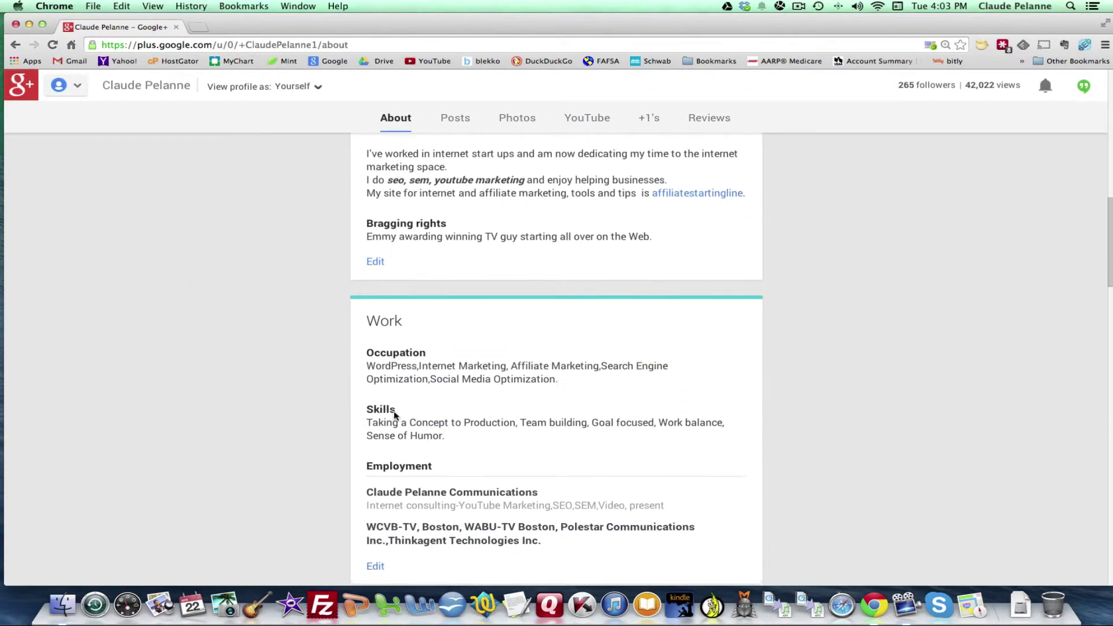
{"action": "scroll", "coordinate": [395, 416], "scroll_direction": "down", "scroll_amount": 9}
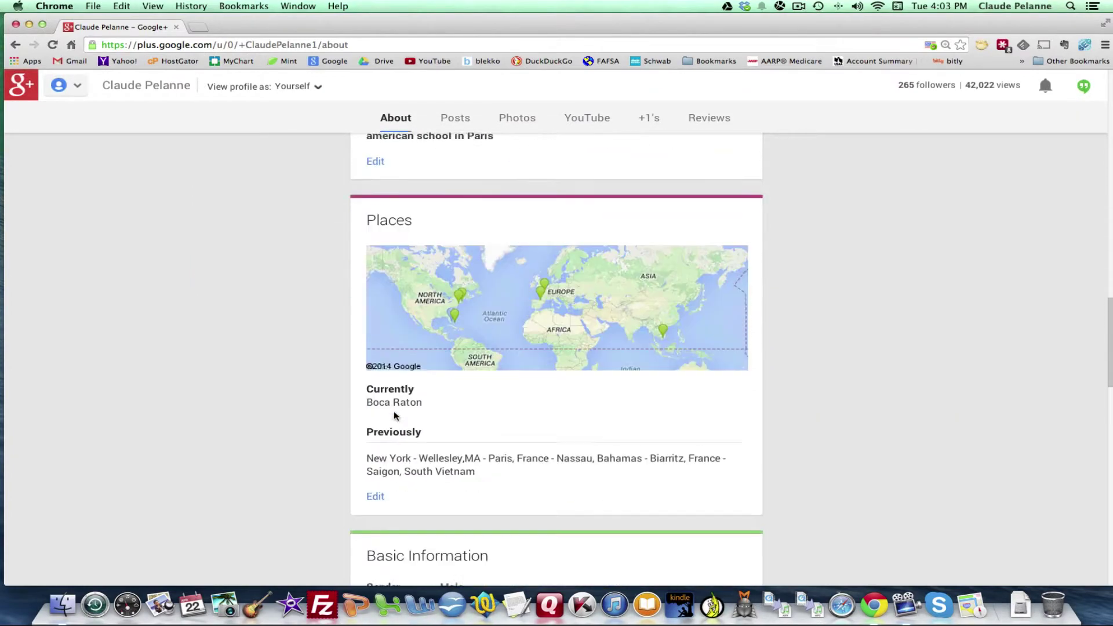
{"action": "scroll", "coordinate": [395, 415], "scroll_direction": "down", "scroll_amount": 10}
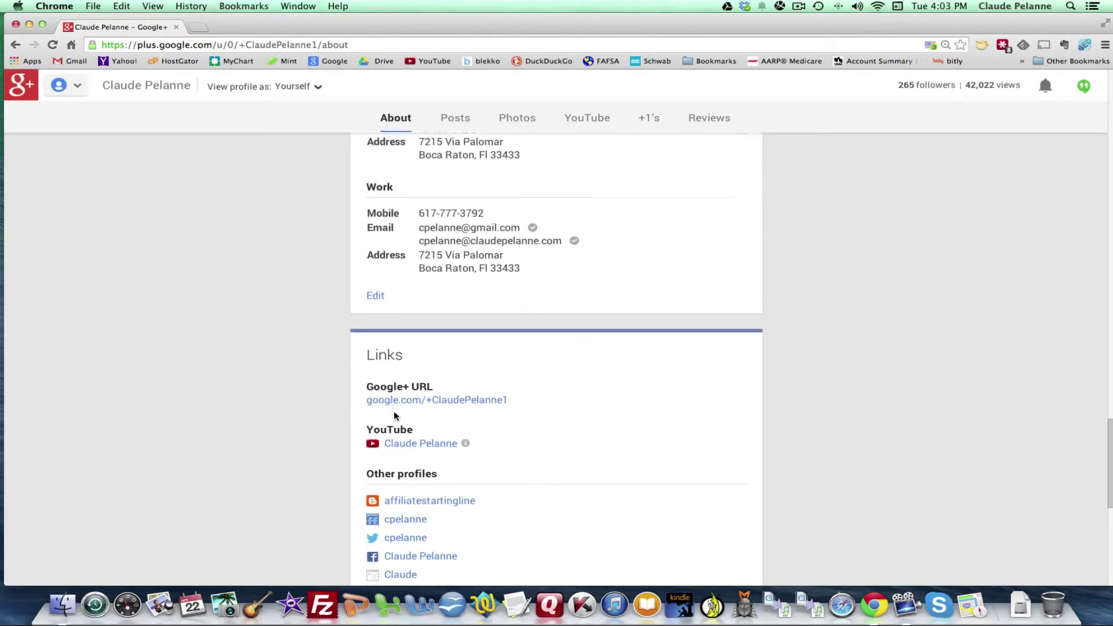
{"action": "scroll", "coordinate": [395, 416], "scroll_direction": "up", "scroll_amount": 20}
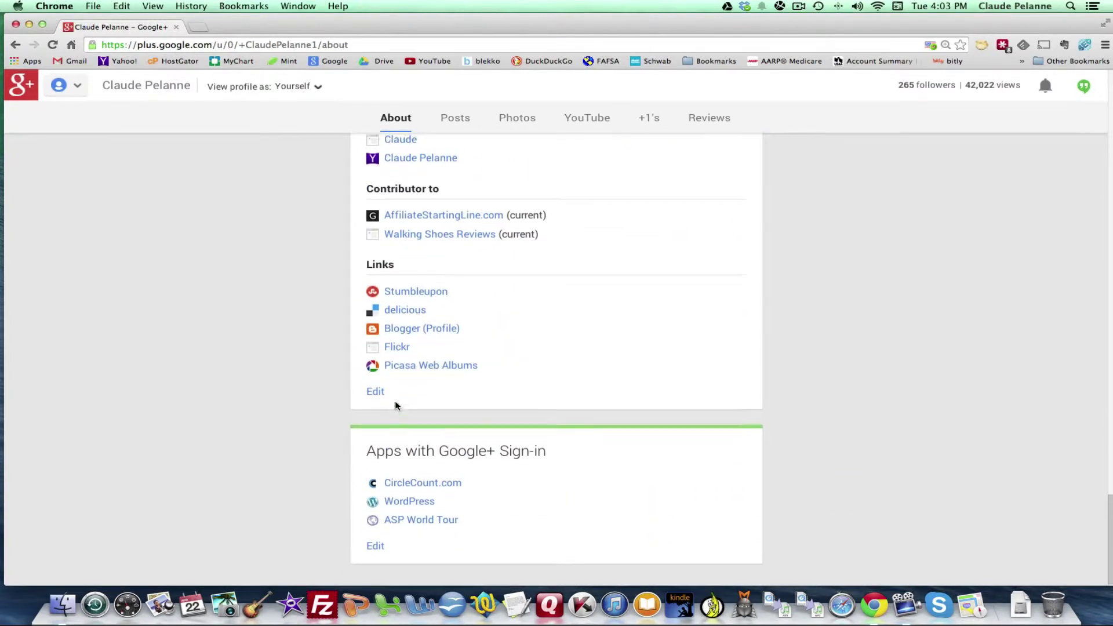
{"action": "scroll", "coordinate": [412, 380], "scroll_direction": "up", "scroll_amount": 15}
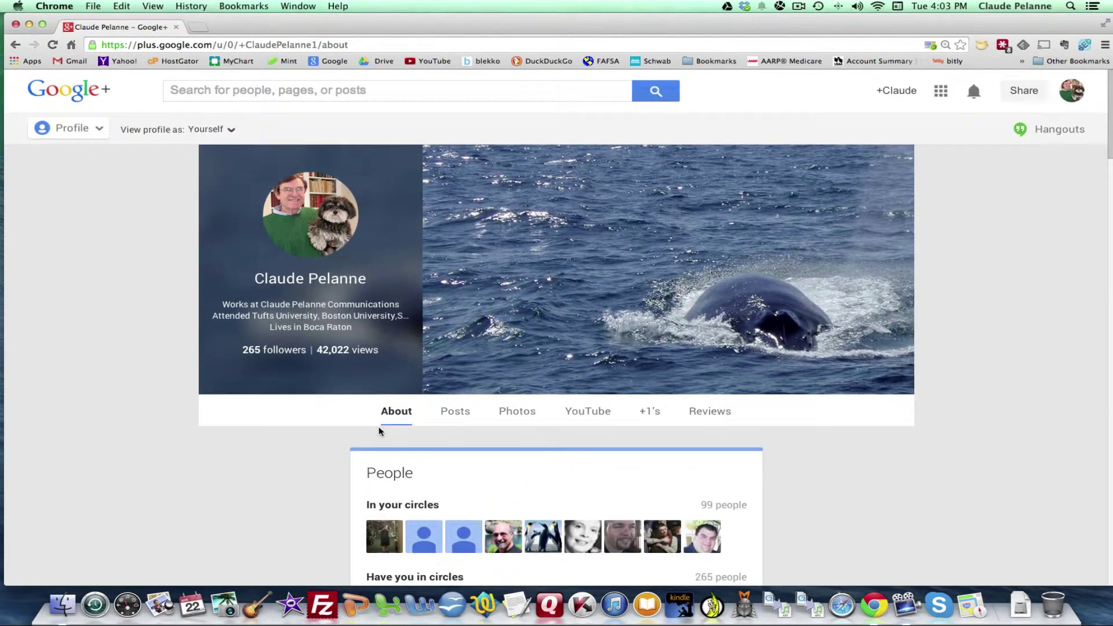
Open the People page and browse the suggested people to add
{"action": "left_click", "coordinate": [101, 131]}
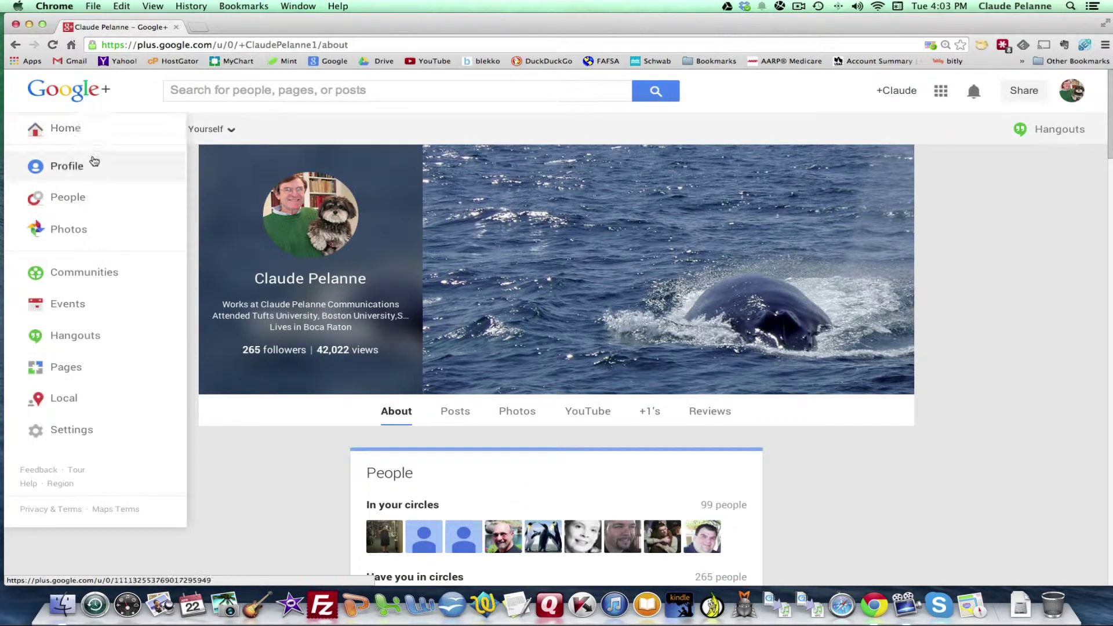
{"action": "left_click", "coordinate": [69, 200]}
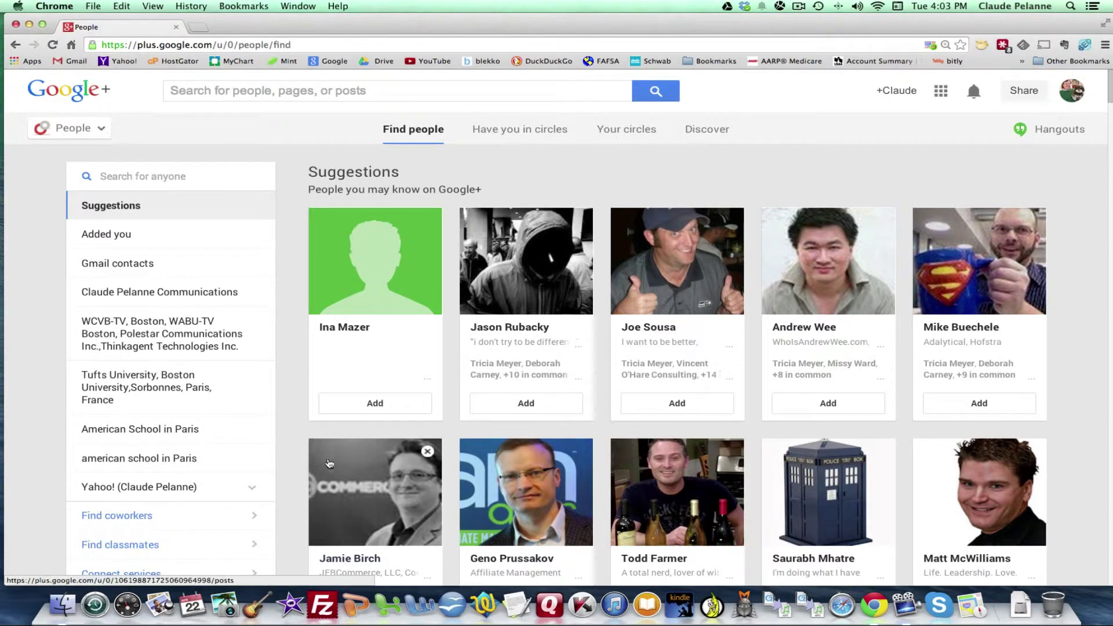
{"action": "scroll", "coordinate": [273, 435], "scroll_direction": "down", "scroll_amount": 10}
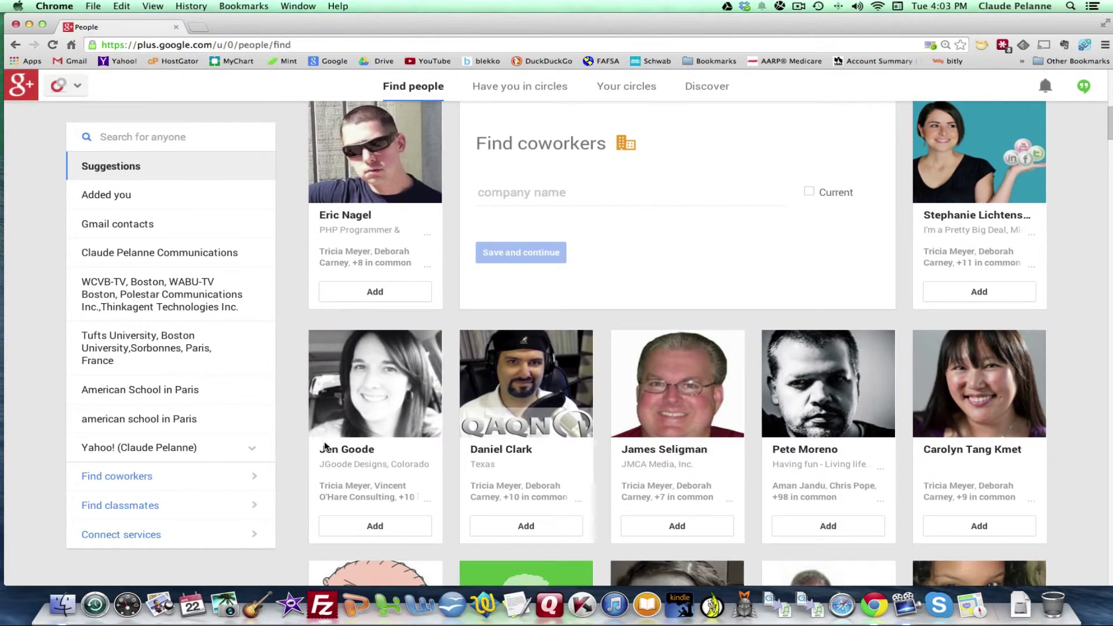
{"action": "scroll", "coordinate": [325, 445], "scroll_direction": "up", "scroll_amount": 5}
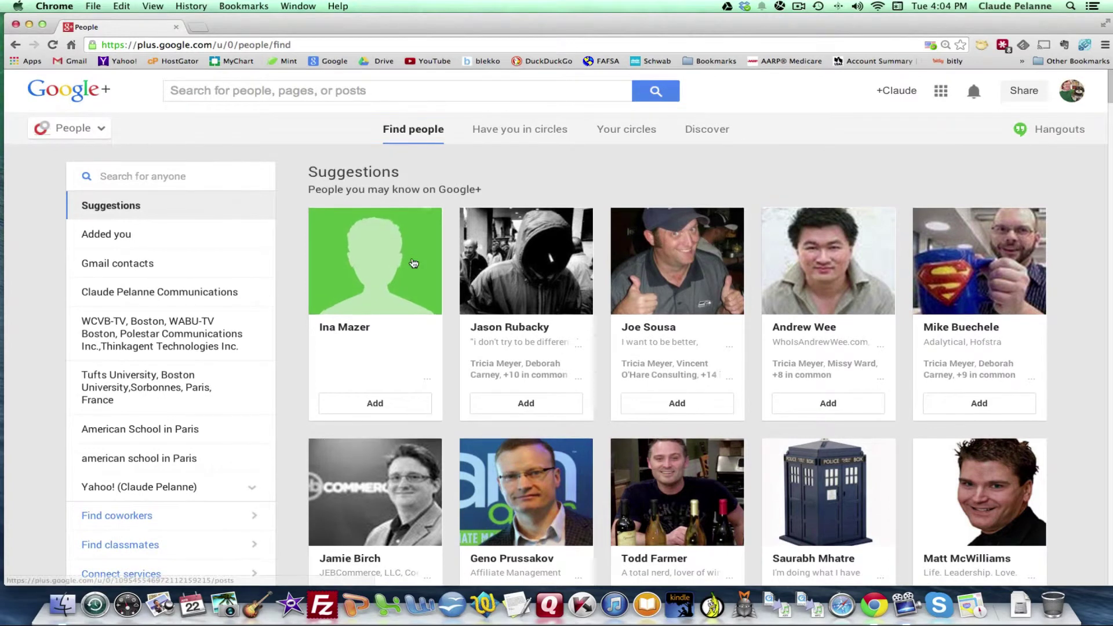
View the Have you in circles, Your circles and Discover sections of the People page
{"action": "left_click", "coordinate": [511, 137]}
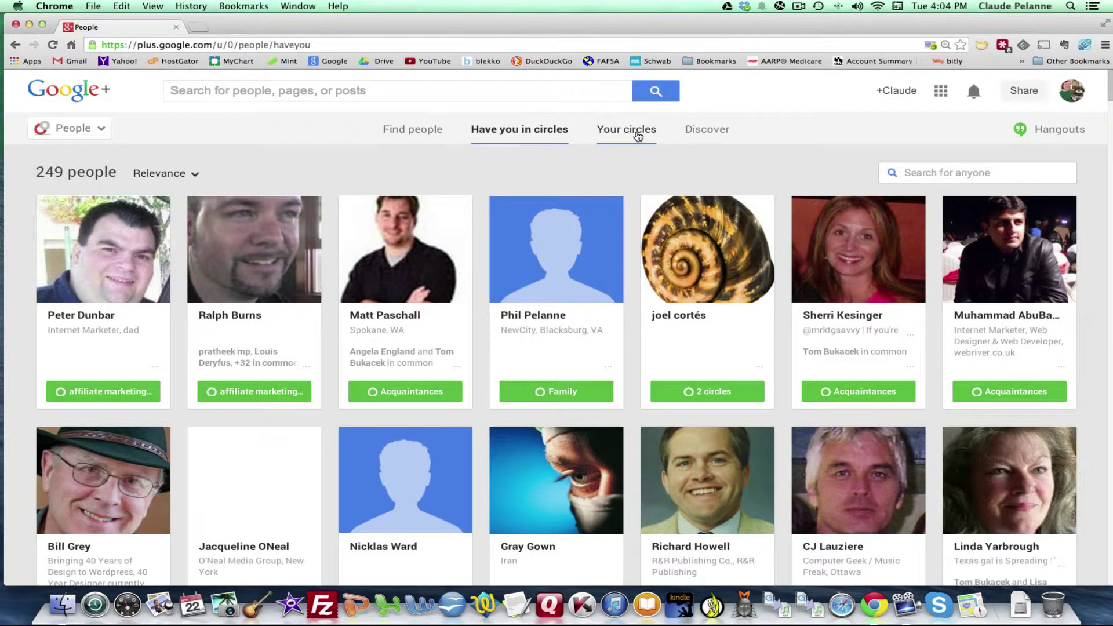
{"action": "left_click", "coordinate": [638, 136]}
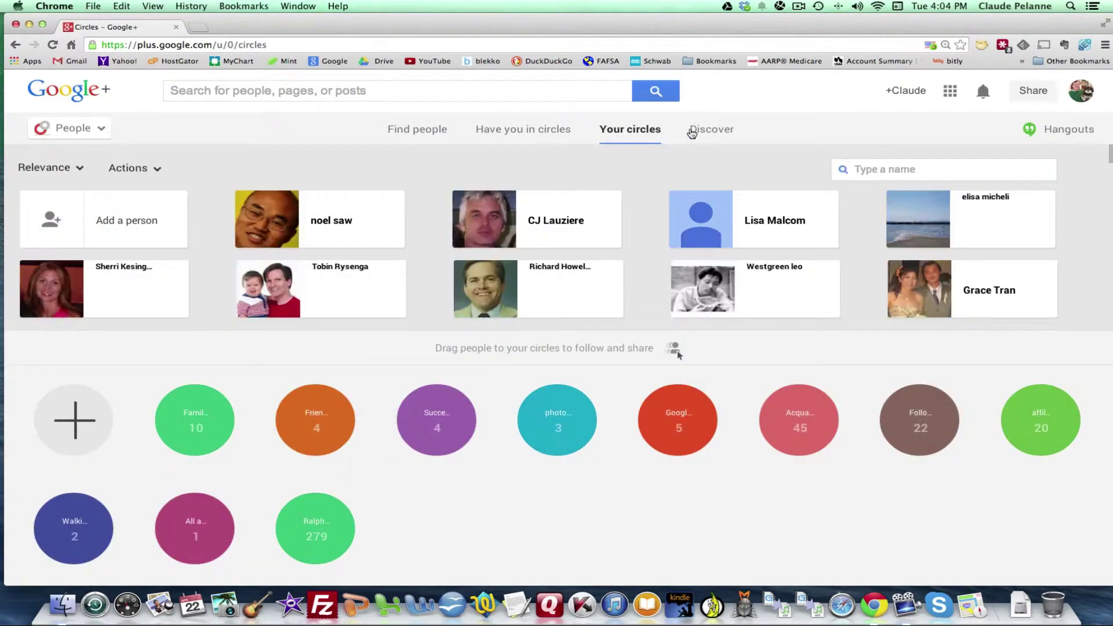
{"action": "left_click", "coordinate": [708, 131]}
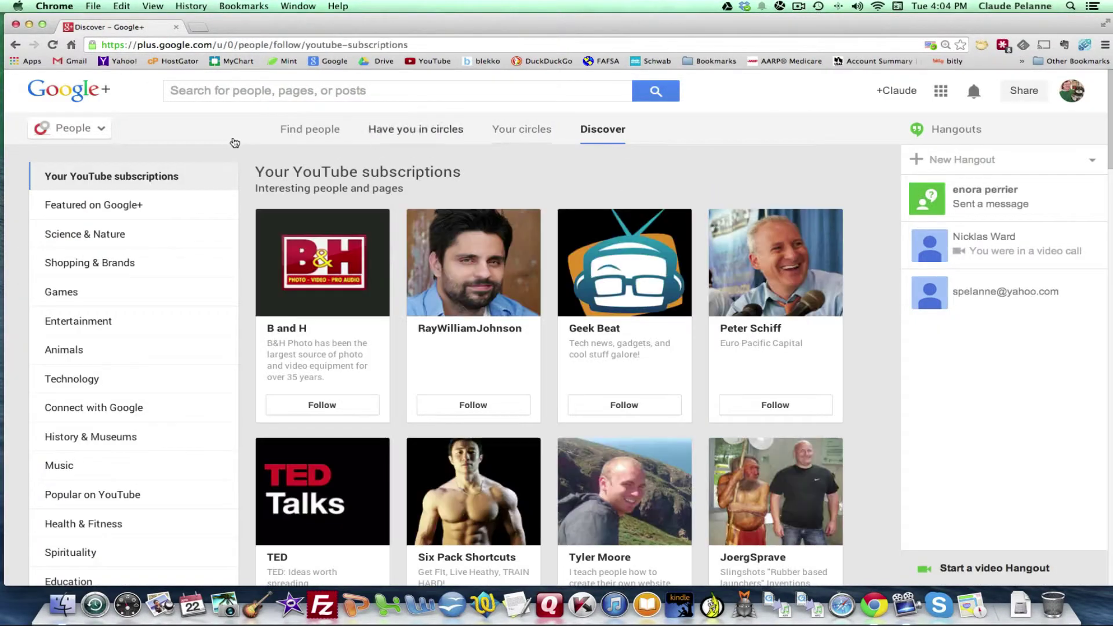
Leave the Discover section and visit the Photos highlights and the Communities page
{"action": "left_click", "coordinate": [42, 132]}
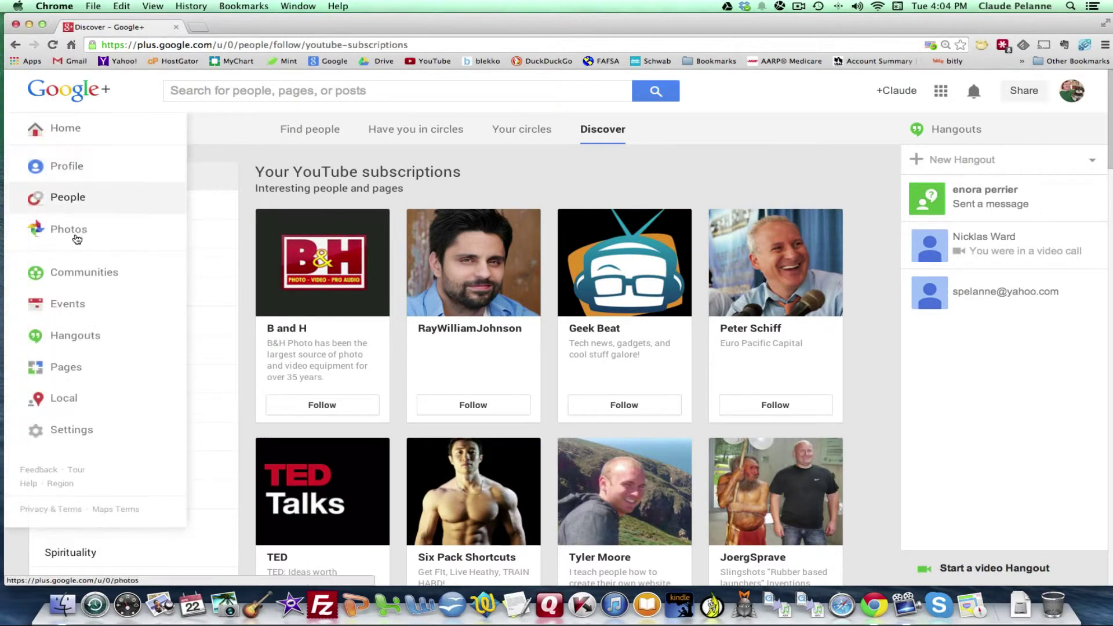
{"action": "left_click", "coordinate": [67, 199]}
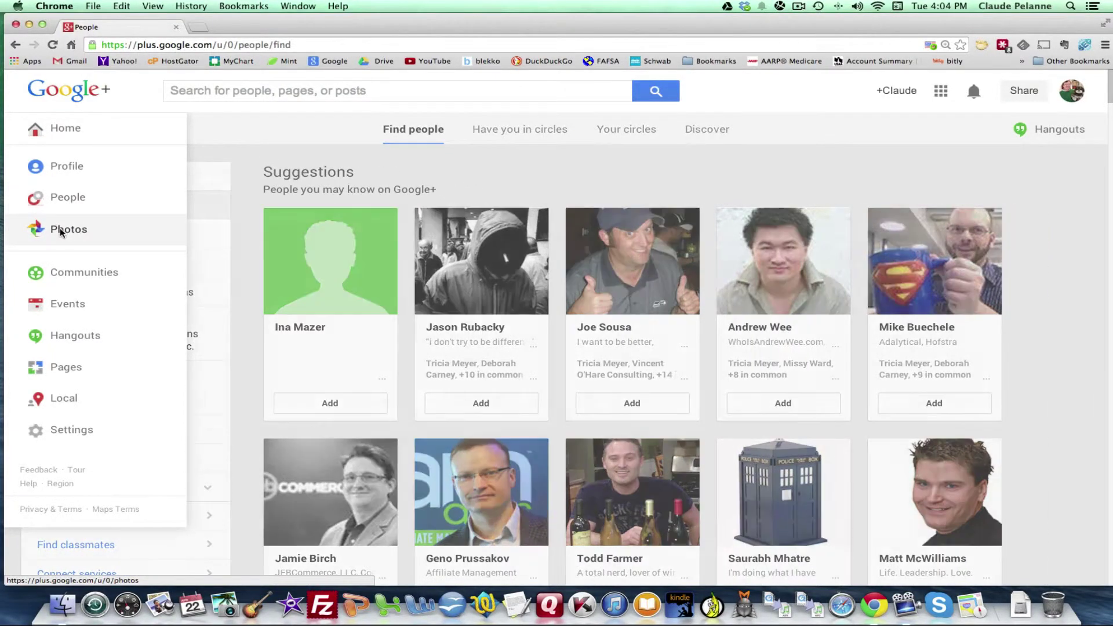
{"action": "left_click", "coordinate": [61, 231]}
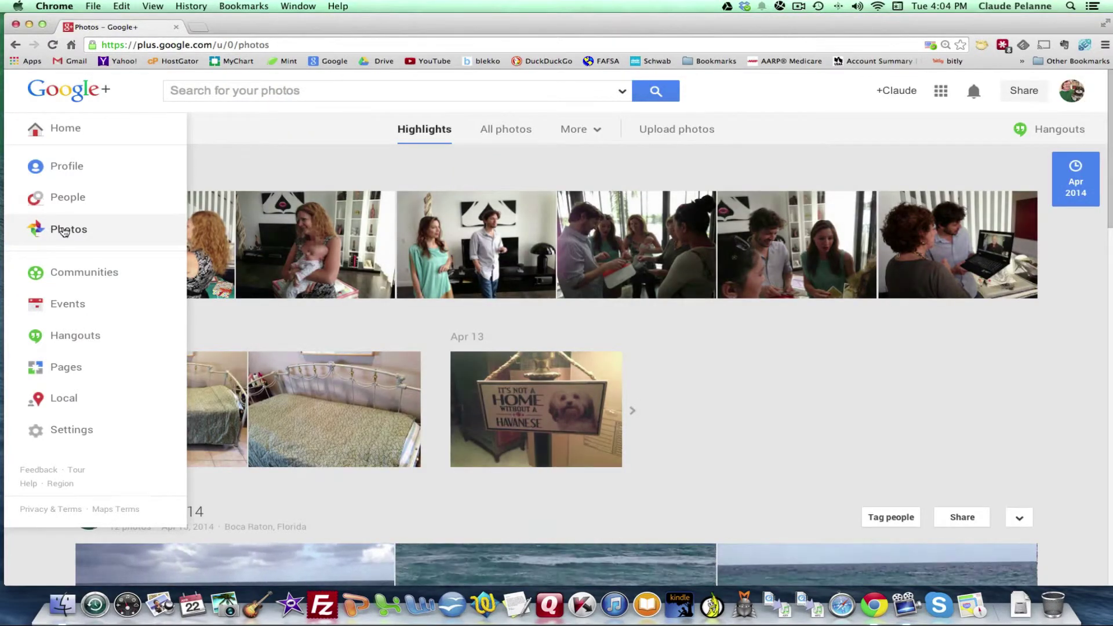
{"action": "left_click", "coordinate": [66, 276]}
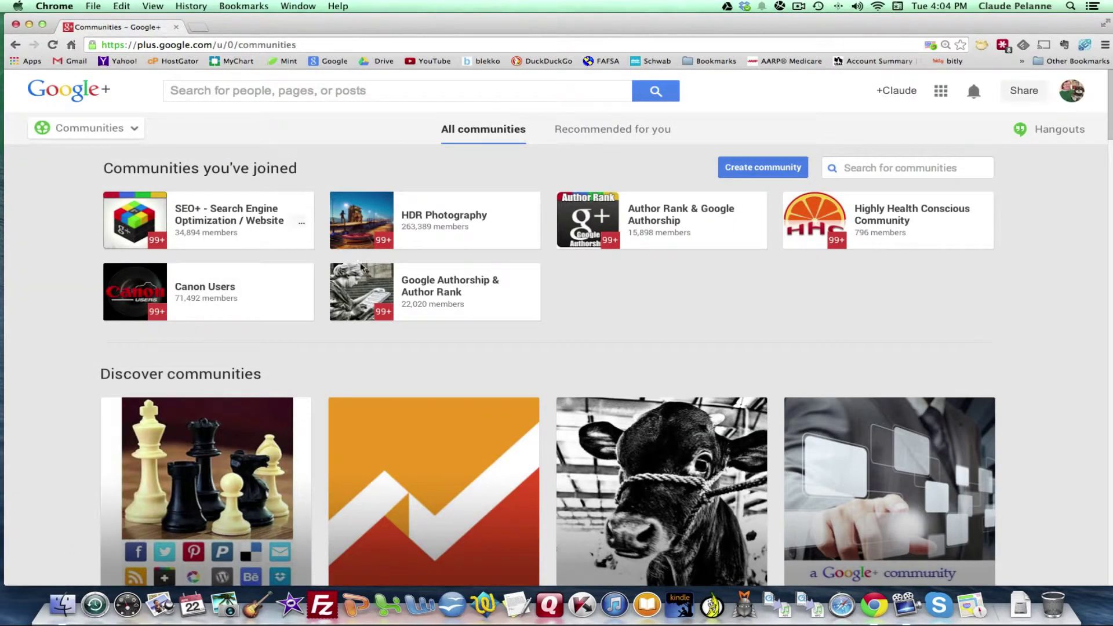
Visit the Events page and the Hangouts page
{"action": "mouse_move", "coordinate": [89, 128]}
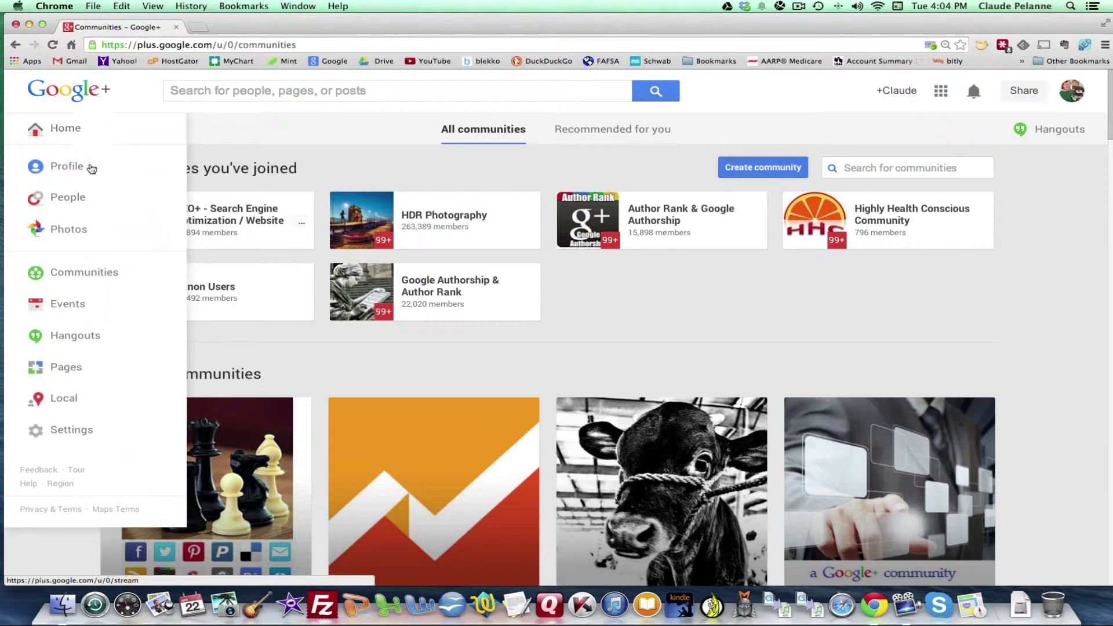
{"action": "left_click", "coordinate": [66, 306]}
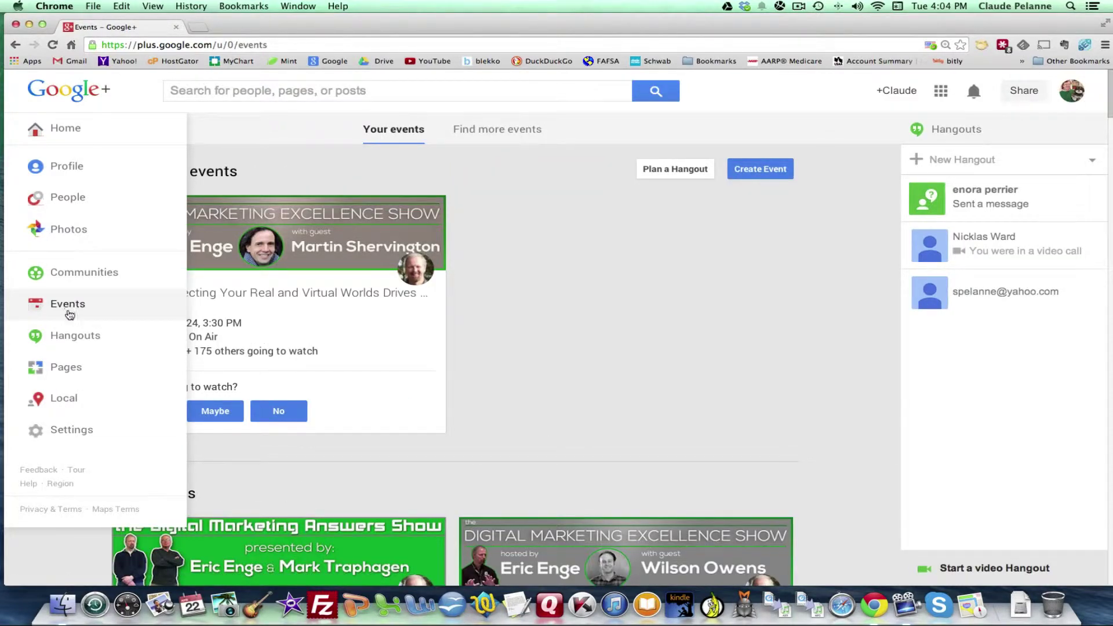
{"action": "left_click", "coordinate": [69, 340]}
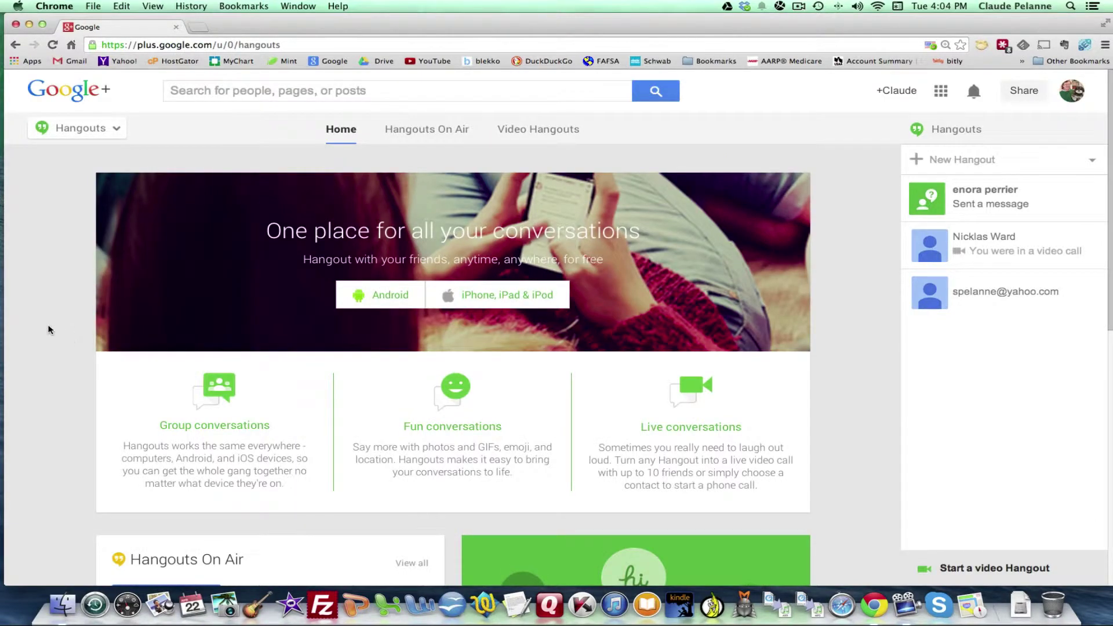
{"action": "mouse_move", "coordinate": [116, 129]}
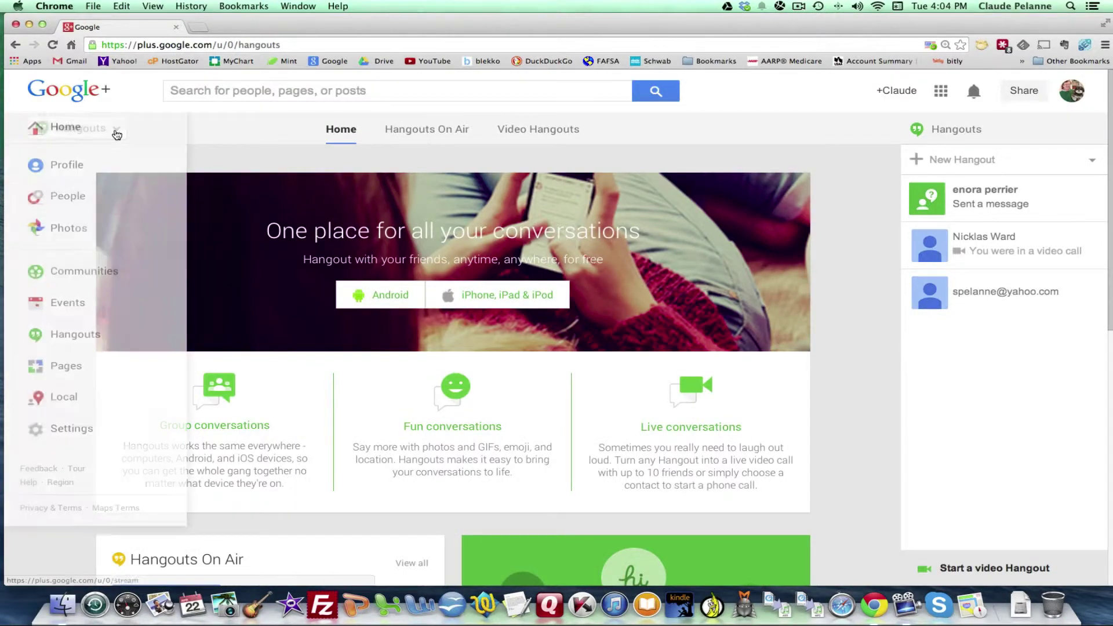
{"action": "left_click", "coordinate": [71, 340]}
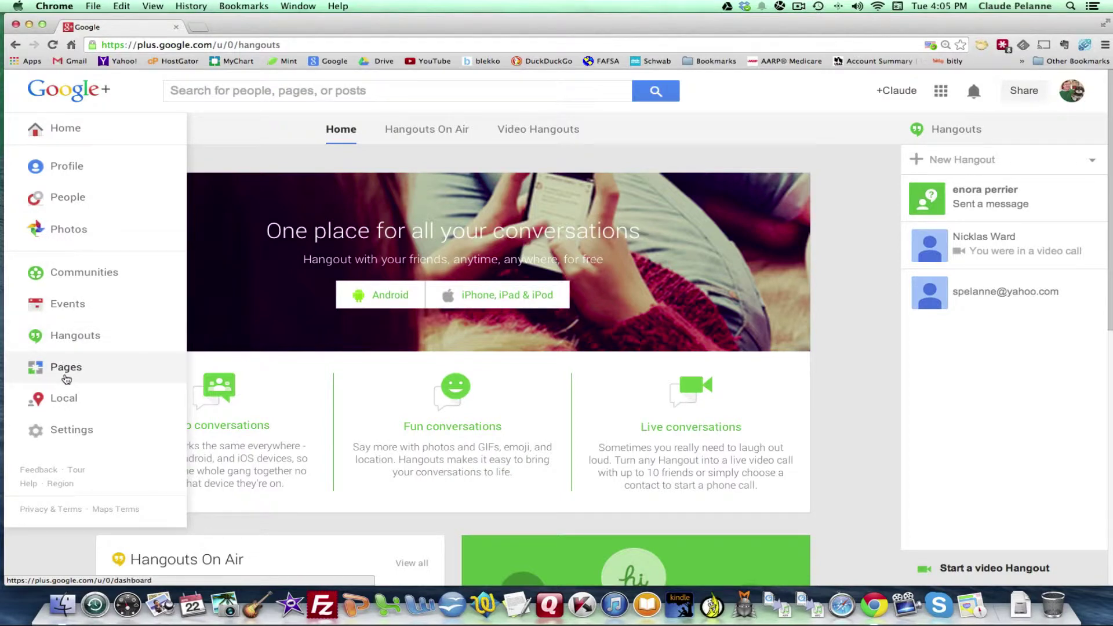
Visit the Pages dashboard of managed pages and the Local page of recommended places
{"action": "left_click", "coordinate": [65, 372]}
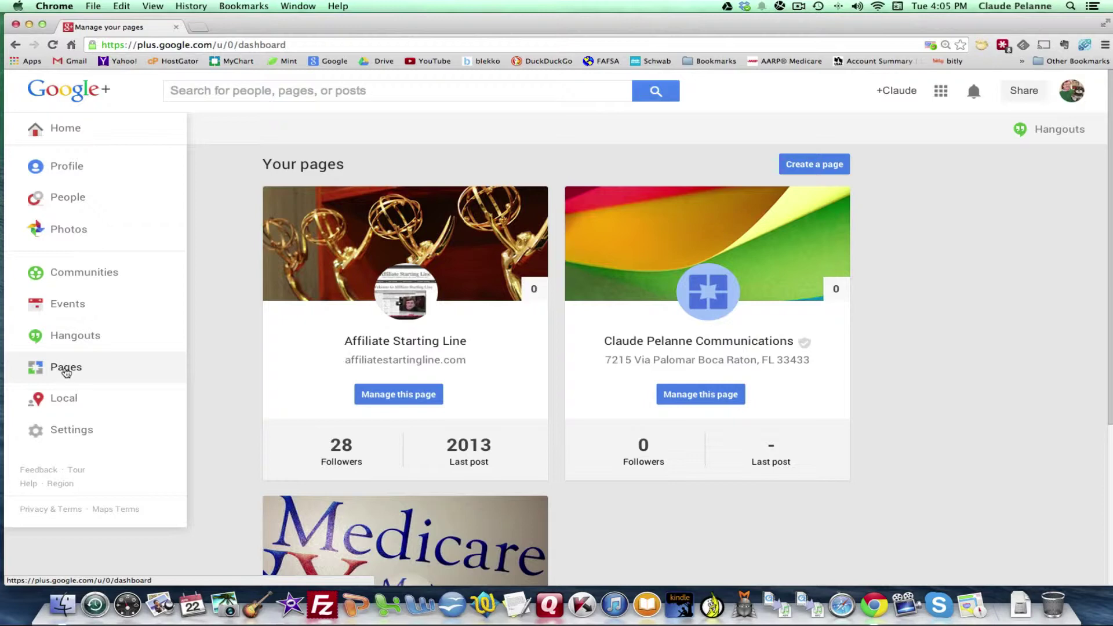
{"action": "left_click", "coordinate": [64, 400]}
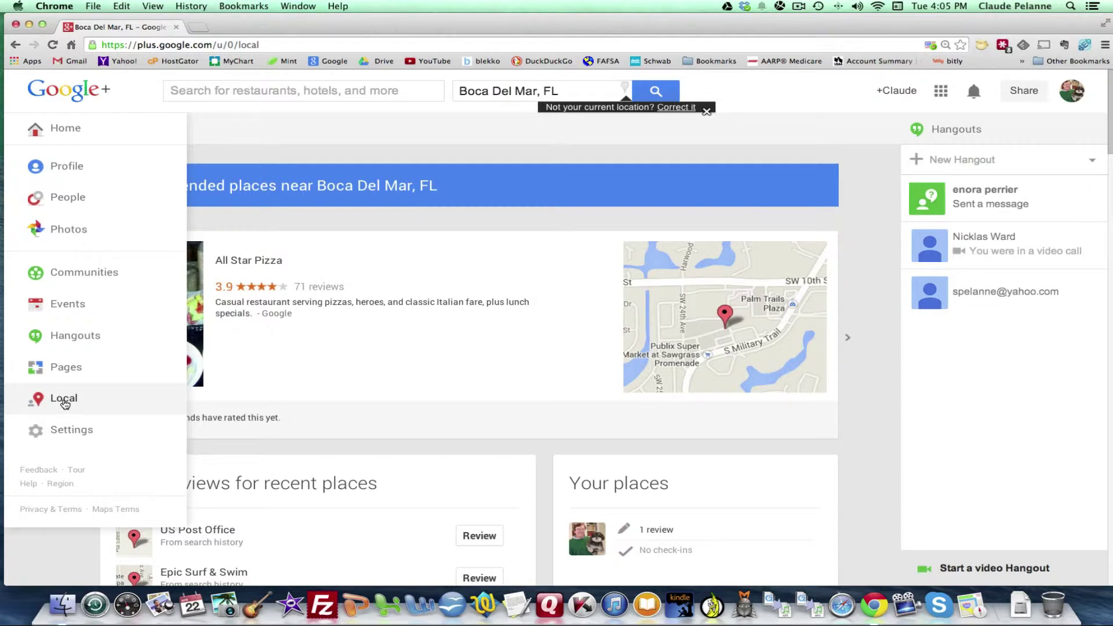
{"action": "right_click", "coordinate": [64, 404]}
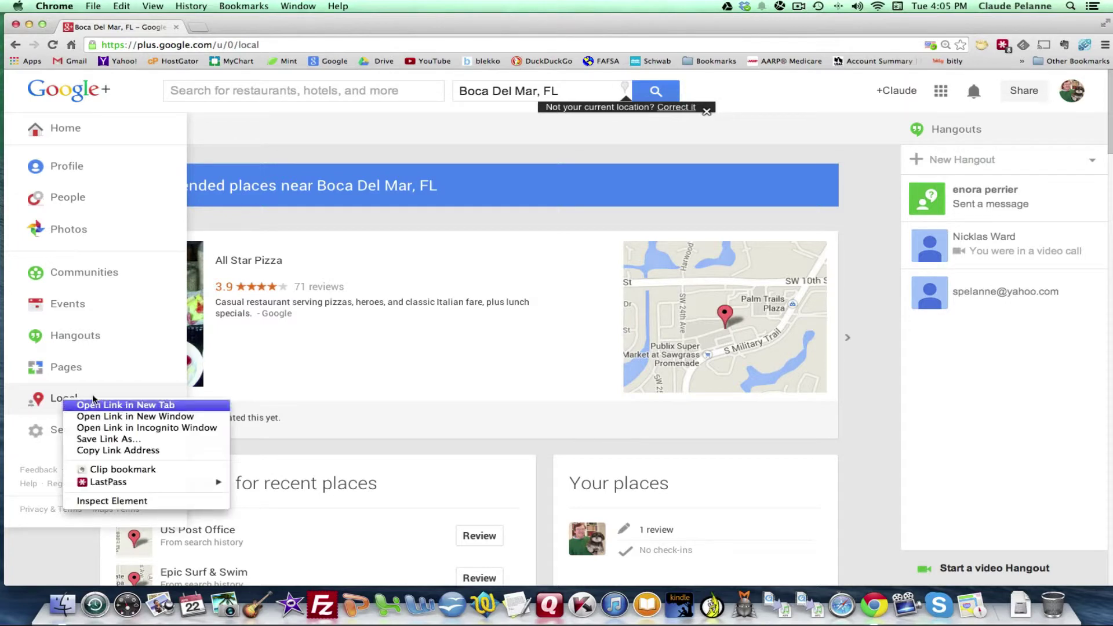
{"action": "left_click", "coordinate": [138, 380]}
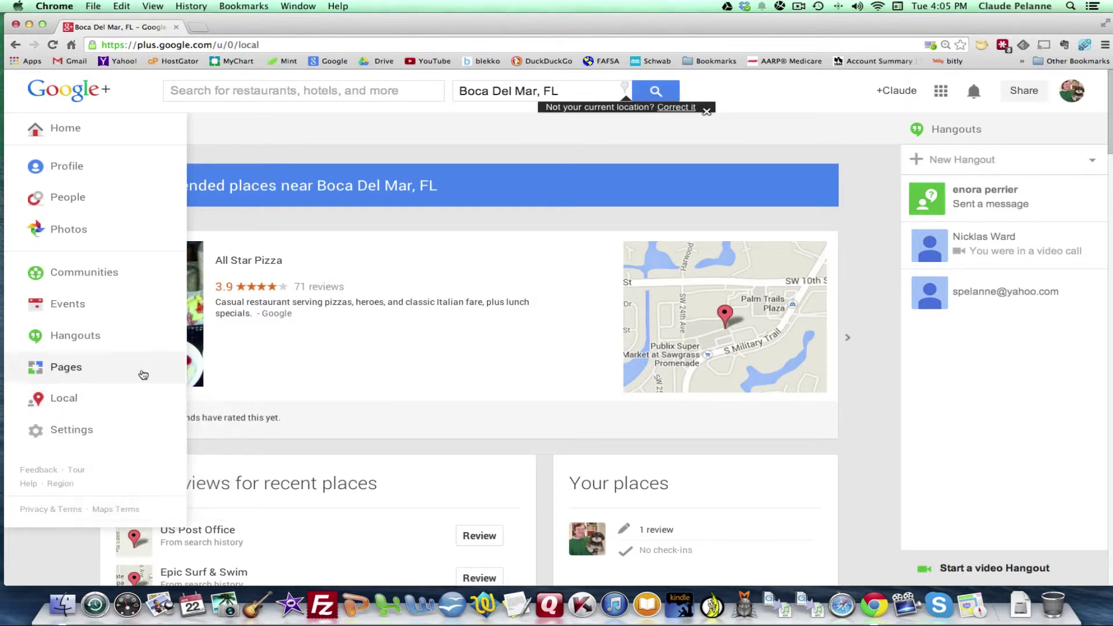
Open the Google+ settings and review the interaction, notification, apps, circles, photo, profile, hashtag and location options
{"action": "left_click", "coordinate": [68, 434]}
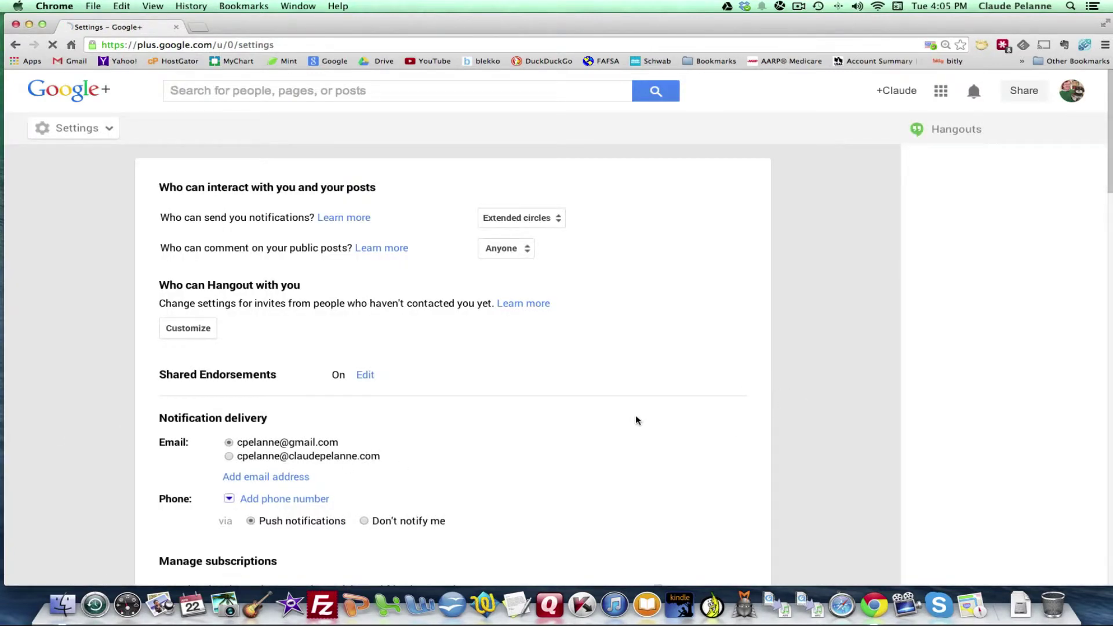
{"action": "scroll", "coordinate": [632, 413], "scroll_direction": "down", "scroll_amount": 2}
{"action": "scroll", "coordinate": [616, 291], "scroll_direction": "down", "scroll_amount": 3}
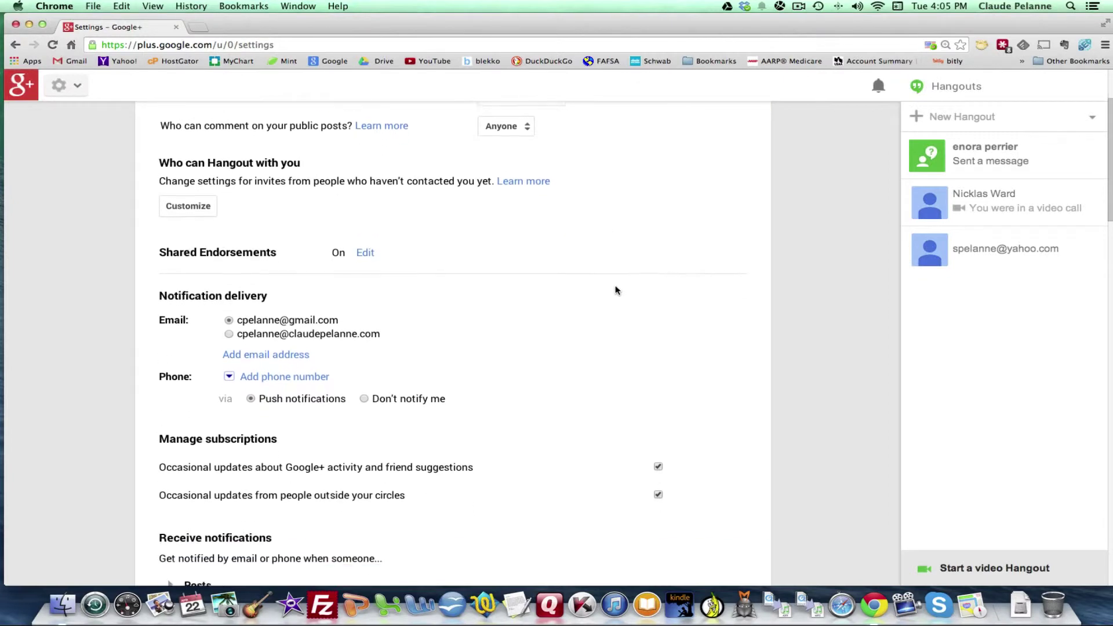
{"action": "scroll", "coordinate": [613, 290], "scroll_direction": "up", "scroll_amount": 5}
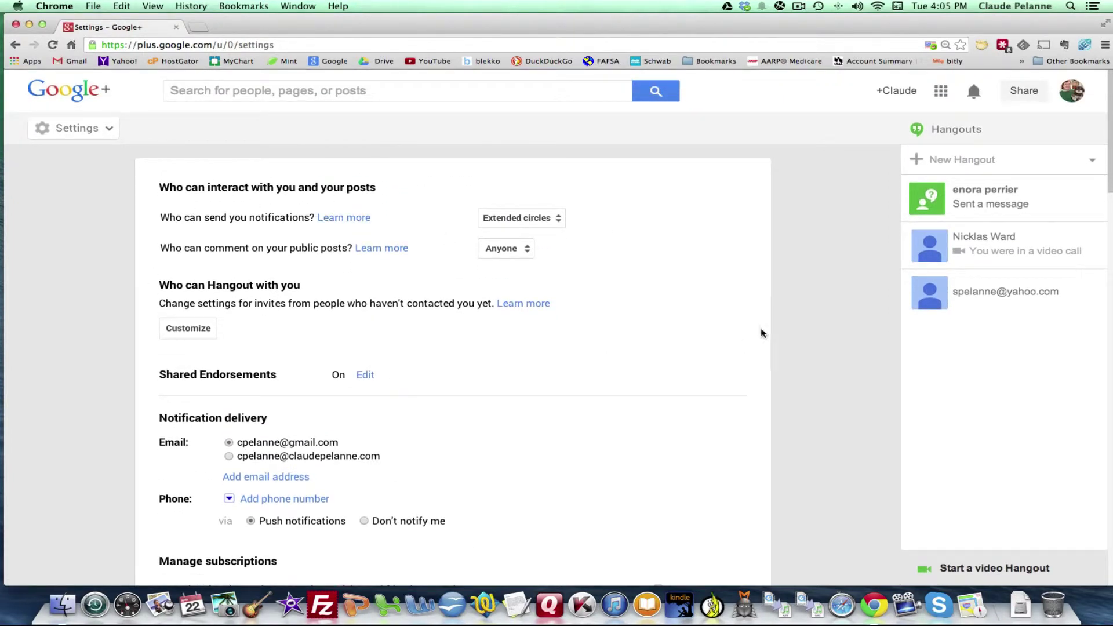
{"action": "scroll", "coordinate": [655, 380], "scroll_direction": "down", "scroll_amount": 10}
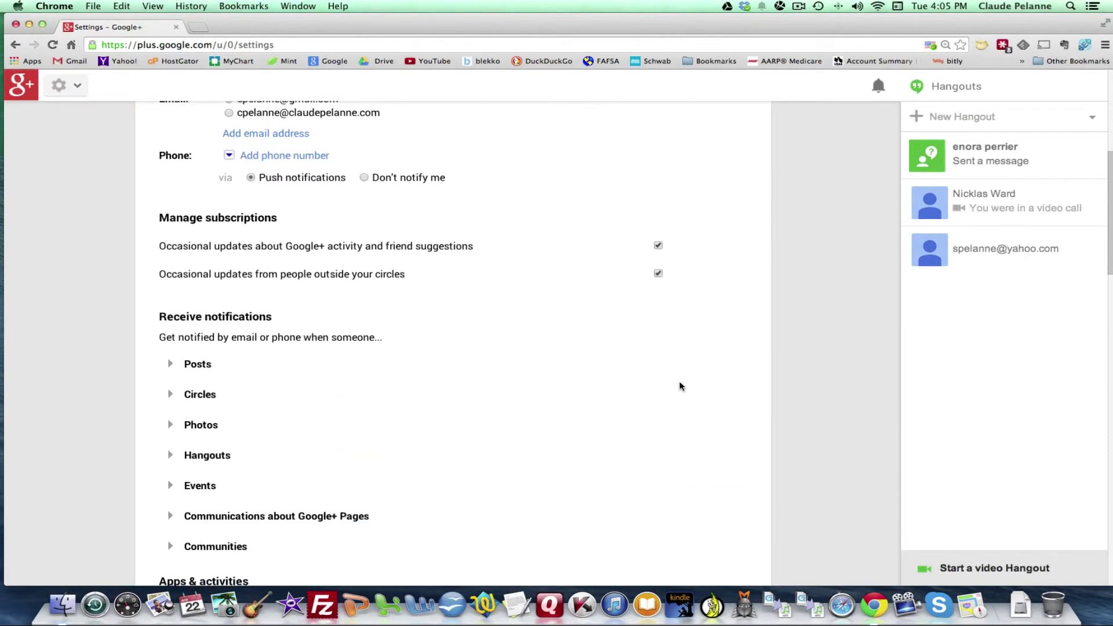
{"action": "scroll", "coordinate": [680, 386], "scroll_direction": "down", "scroll_amount": 11}
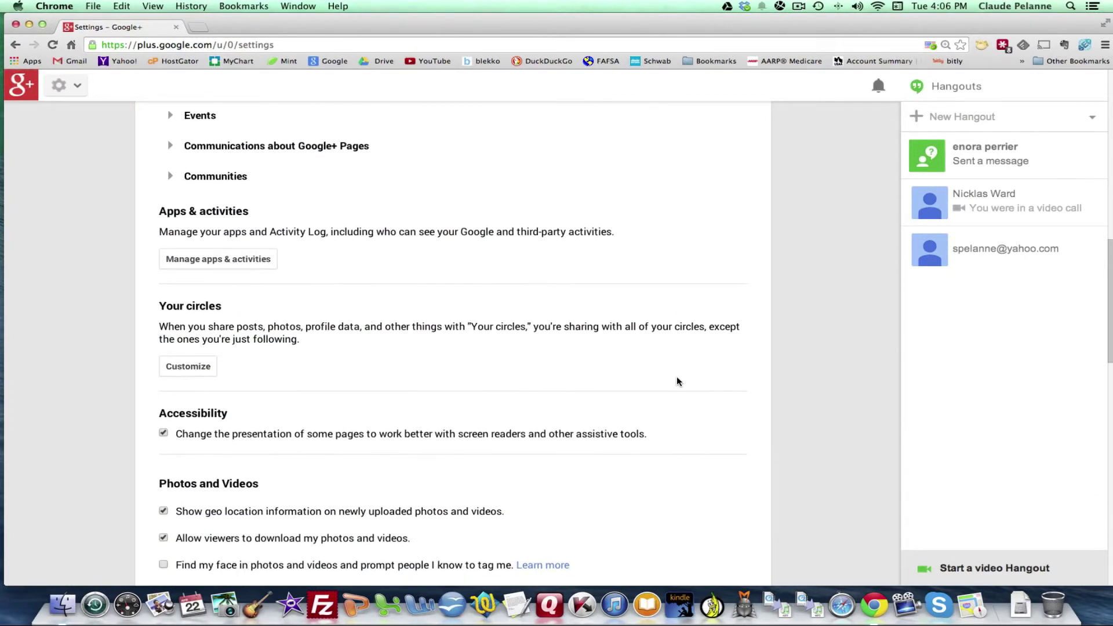
{"action": "scroll", "coordinate": [677, 381], "scroll_direction": "down", "scroll_amount": 11}
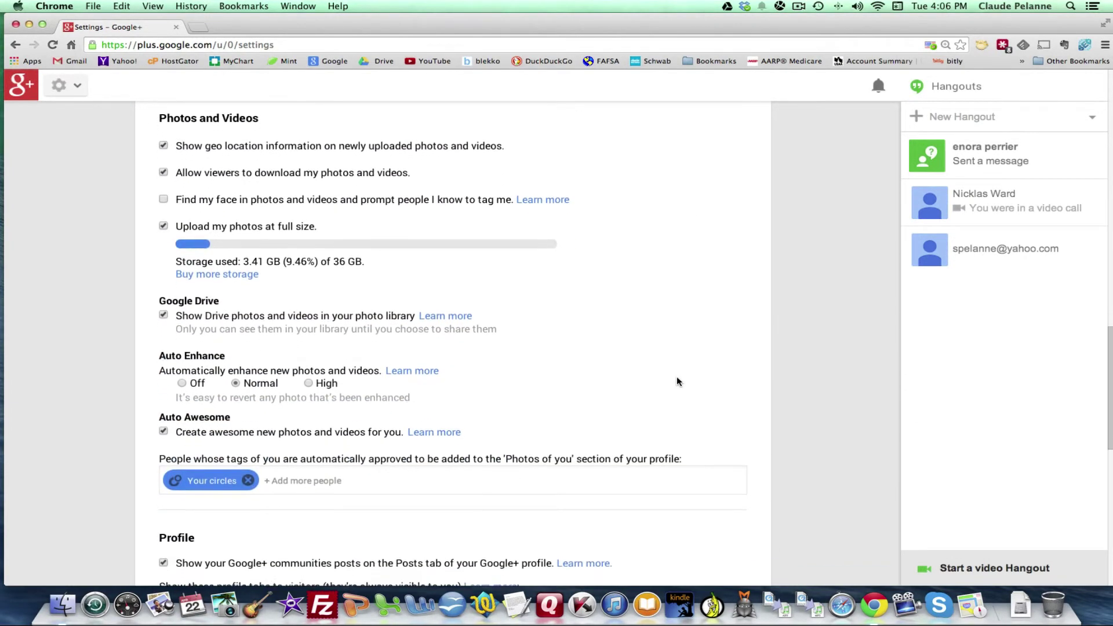
{"action": "scroll", "coordinate": [678, 381], "scroll_direction": "down", "scroll_amount": 15}
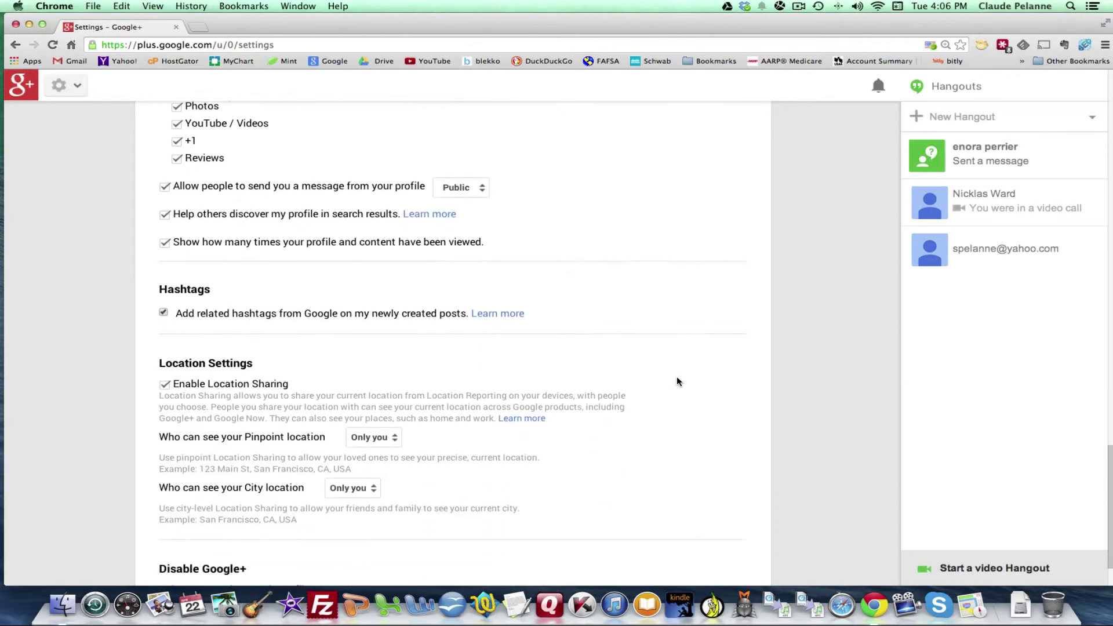
{"action": "scroll", "coordinate": [676, 381], "scroll_direction": "up", "scroll_amount": 10}
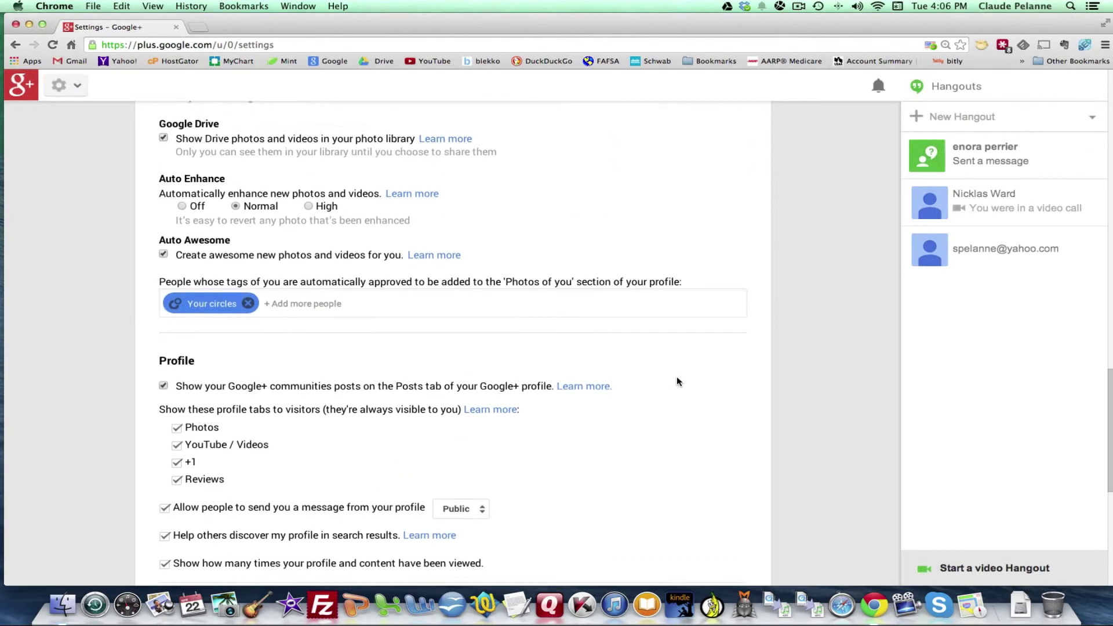
{"action": "scroll", "coordinate": [677, 381], "scroll_direction": "up", "scroll_amount": 20}
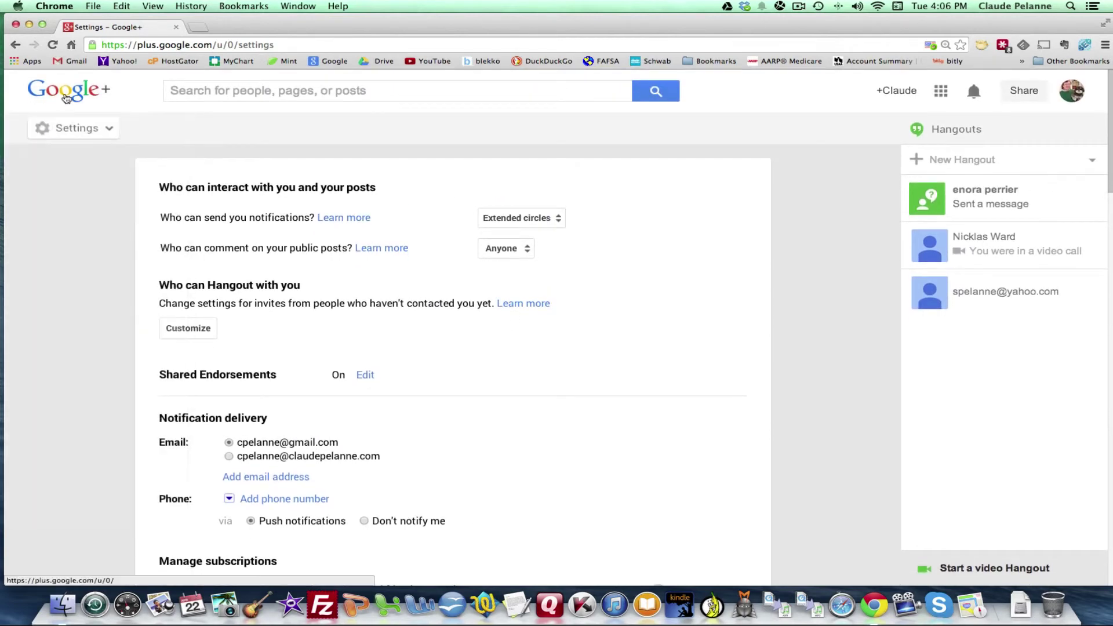
Return to the Home stream and browse the posts shared there
{"action": "left_click", "coordinate": [66, 98]}
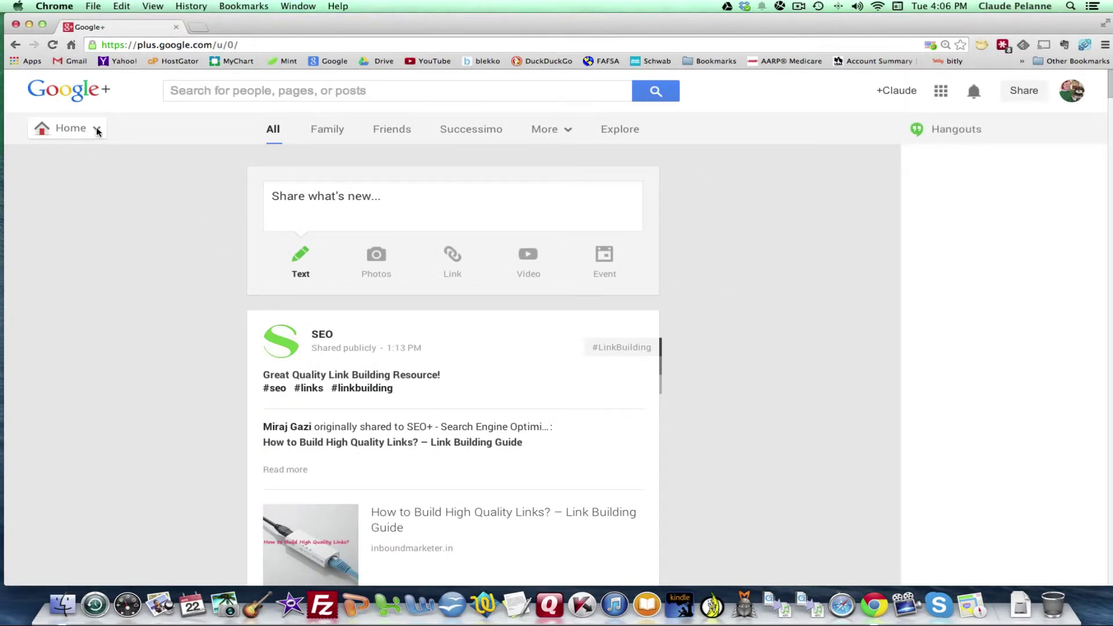
{"action": "mouse_move", "coordinate": [96, 131]}
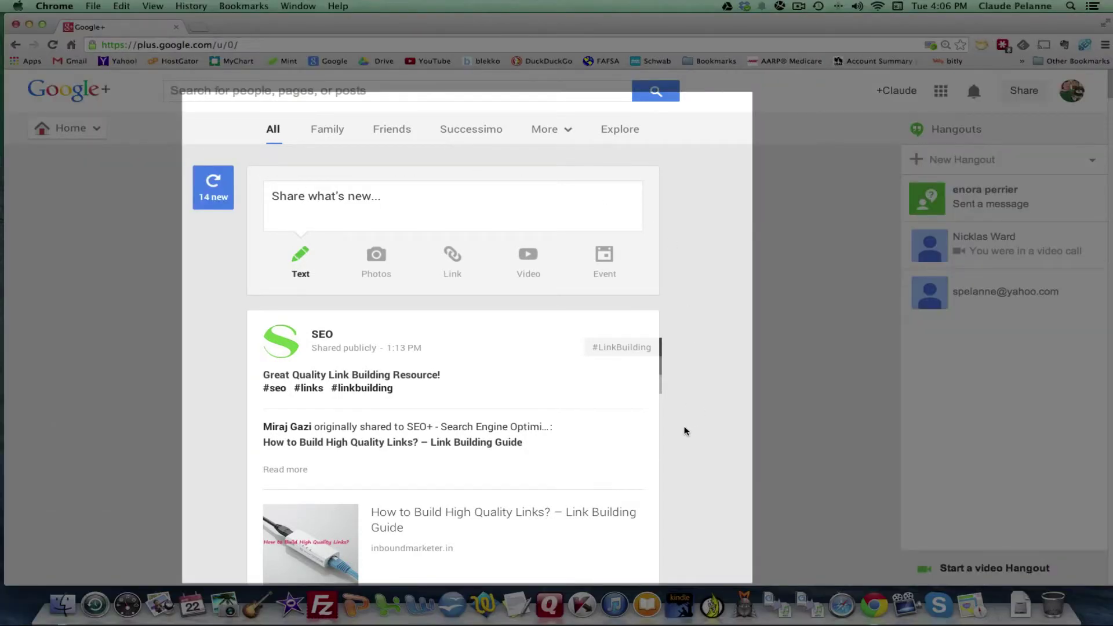
{"action": "scroll", "coordinate": [621, 424], "scroll_direction": "down", "scroll_amount": 10}
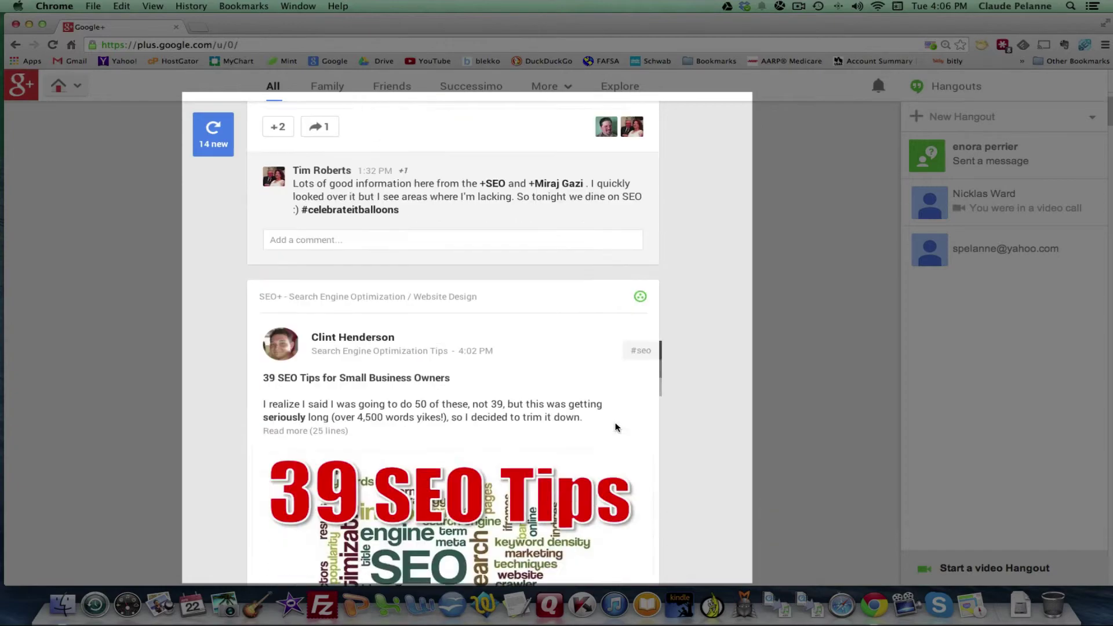
{"action": "scroll", "coordinate": [616, 426], "scroll_direction": "down", "scroll_amount": 15}
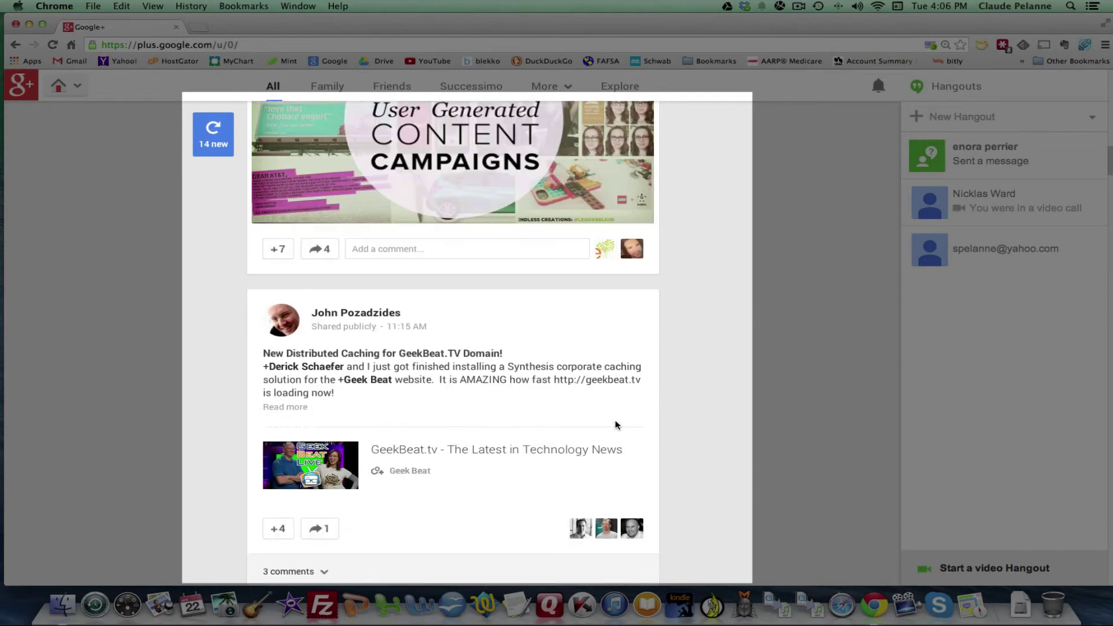
{"action": "scroll", "coordinate": [615, 425], "scroll_direction": "down", "scroll_amount": 10}
{"action": "scroll", "coordinate": [614, 417], "scroll_direction": "up", "scroll_amount": 7}
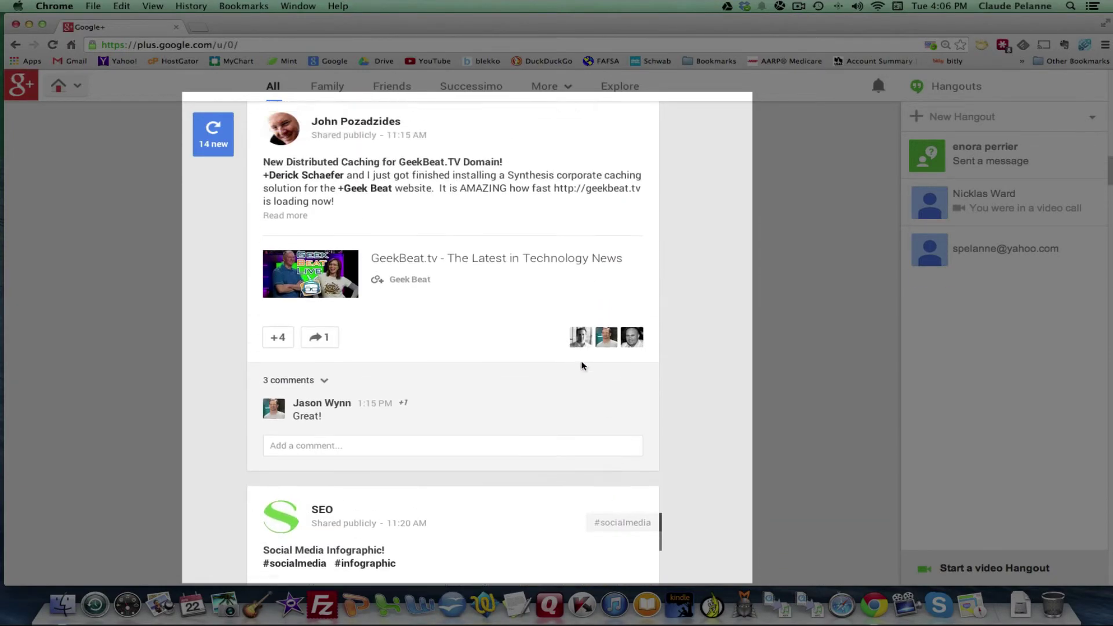
{"action": "scroll", "coordinate": [582, 365], "scroll_direction": "up", "scroll_amount": 12}
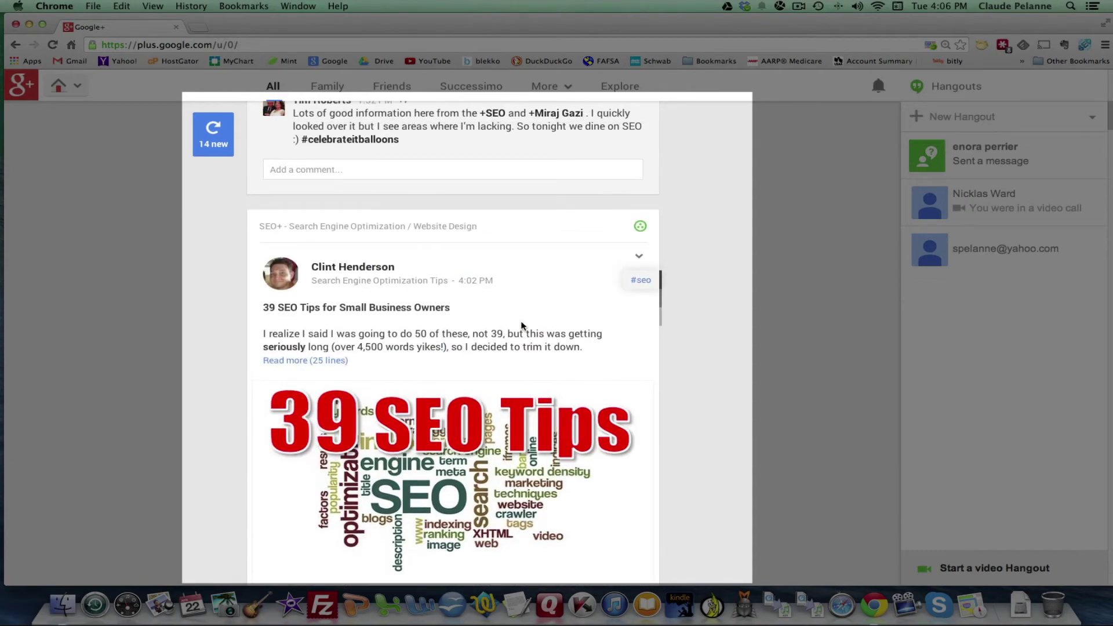
Preview the profile card of the "39 SEO Tips for Small Business Owners" author and expand the post to read its full text
{"action": "mouse_move", "coordinate": [348, 268]}
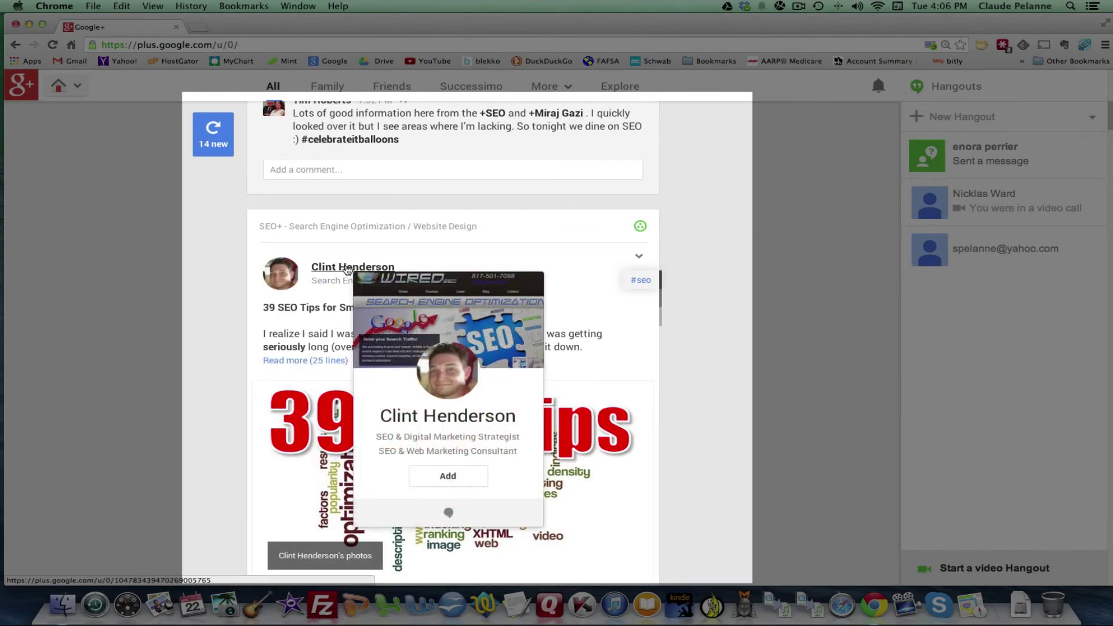
{"action": "scroll", "coordinate": [346, 271], "scroll_direction": "down", "scroll_amount": 1}
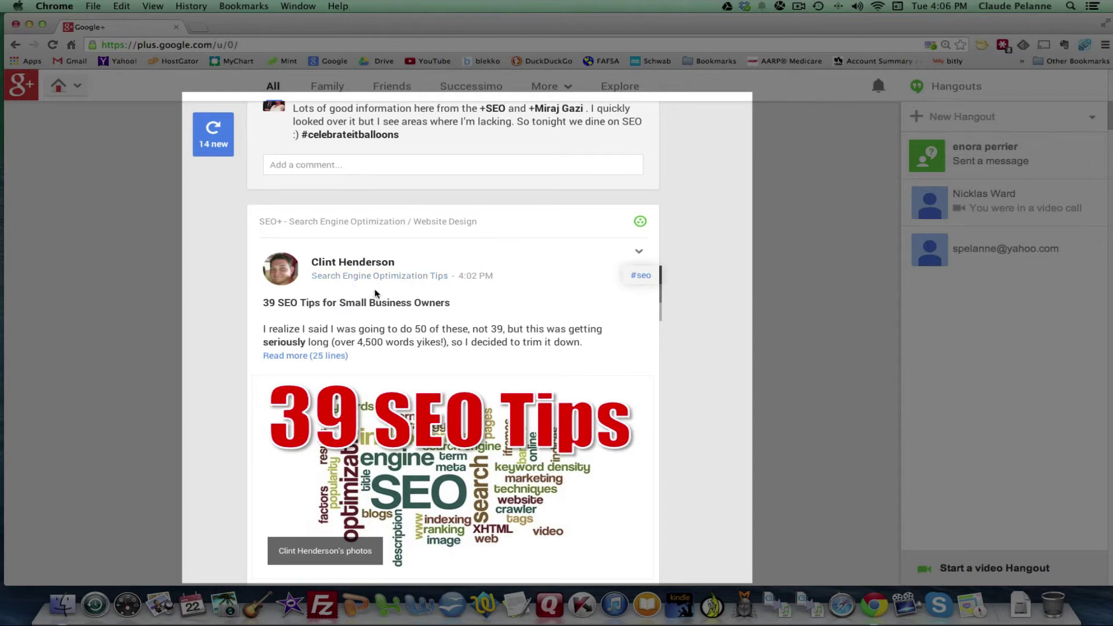
{"action": "scroll", "coordinate": [376, 294], "scroll_direction": "down", "scroll_amount": 4}
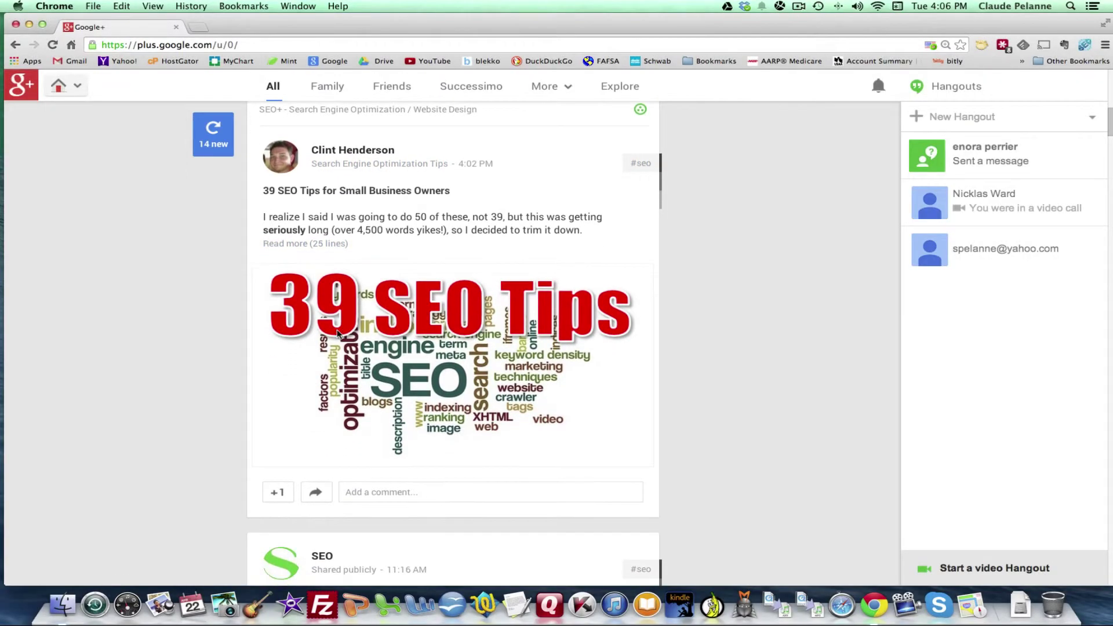
{"action": "left_click", "coordinate": [295, 243]}
{"action": "scroll", "coordinate": [343, 299], "scroll_direction": "down", "scroll_amount": 5}
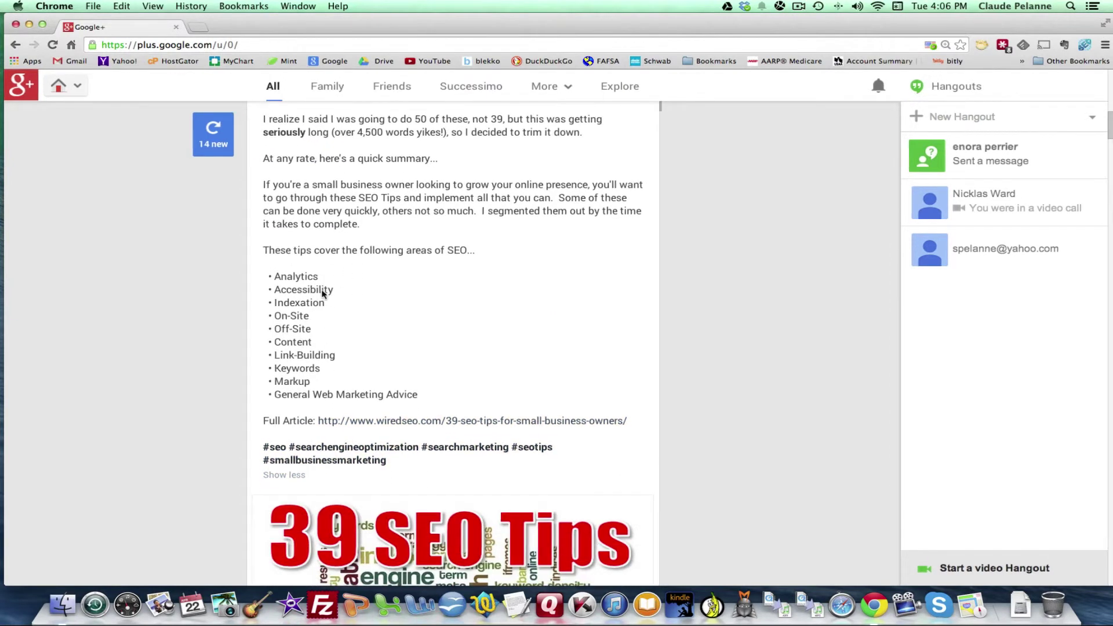
{"action": "scroll", "coordinate": [399, 380], "scroll_direction": "up", "scroll_amount": 15}
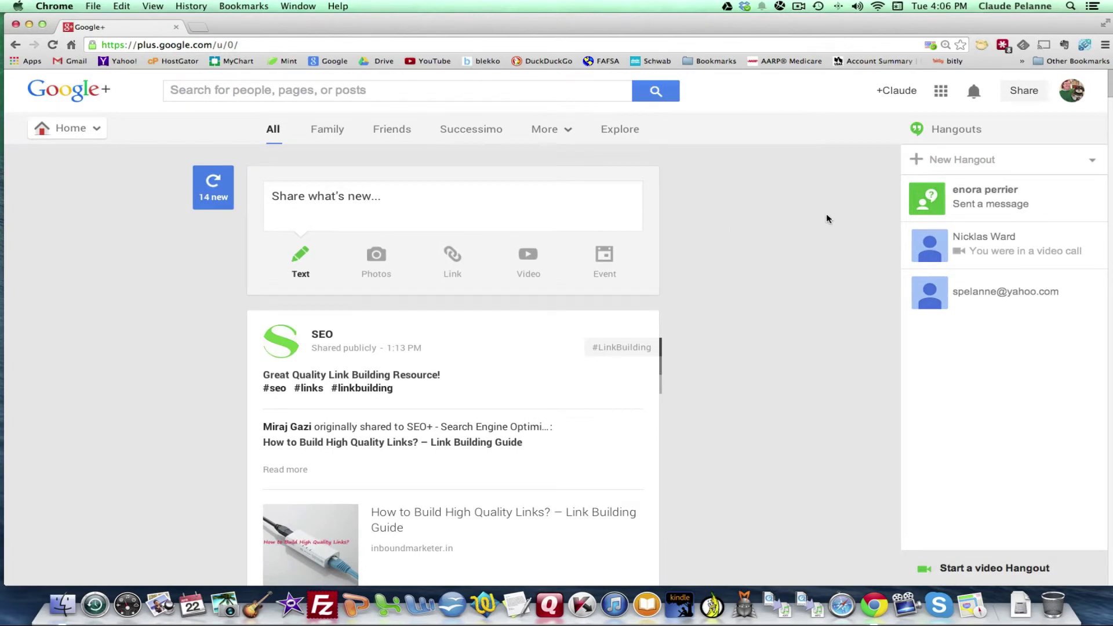
View the Hangouts options and the New Hangout field beside the Home stream, leaving all settings as they are
{"action": "left_click", "coordinate": [1093, 162]}
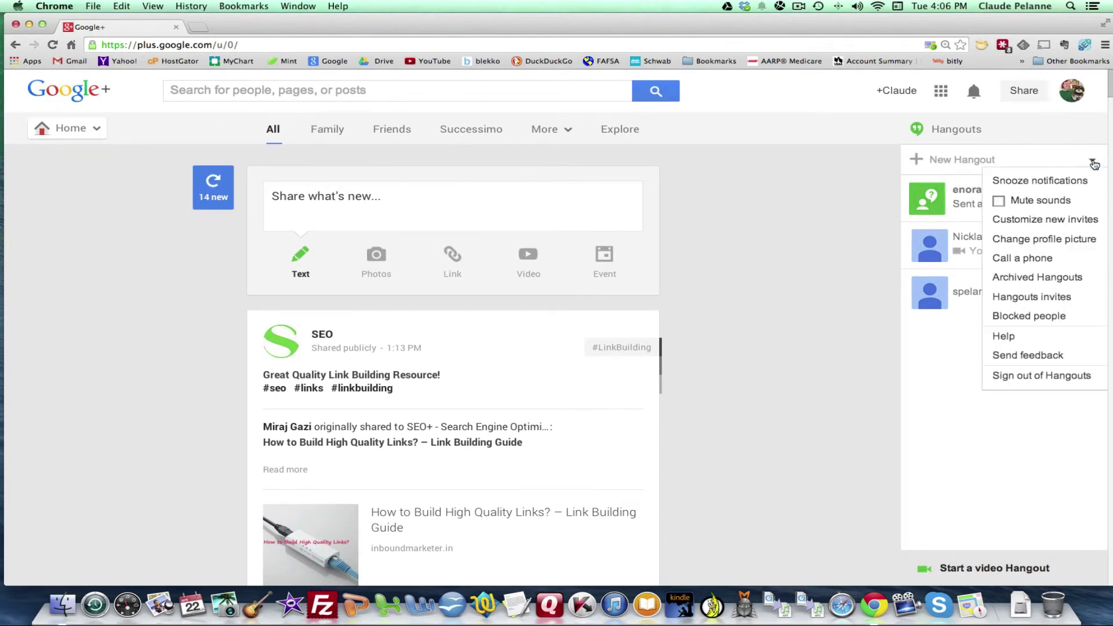
{"action": "left_click", "coordinate": [1094, 164]}
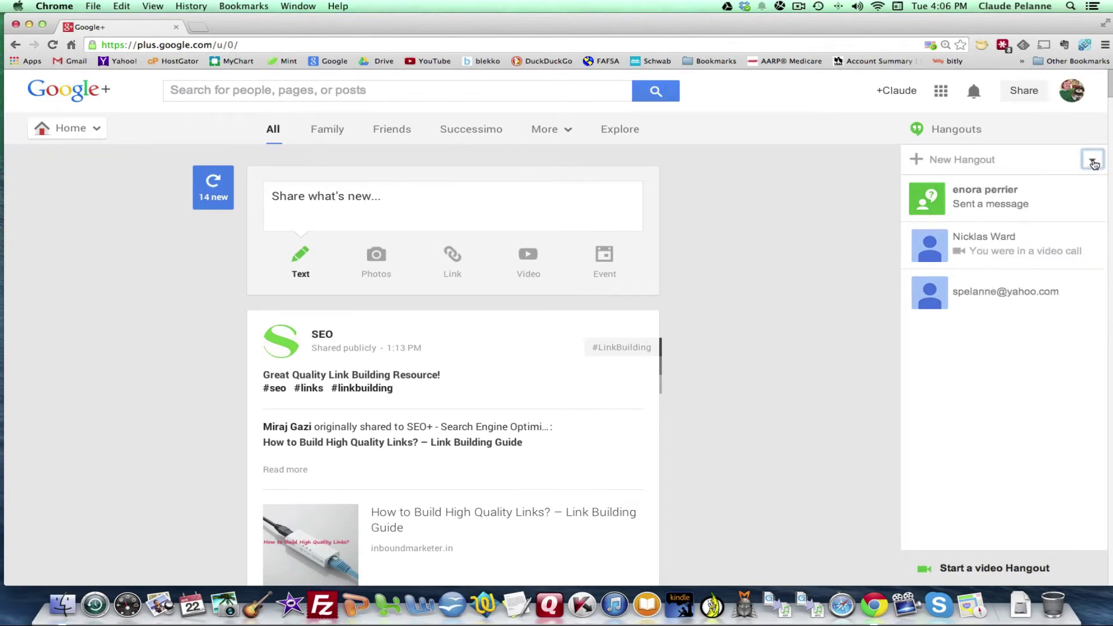
{"action": "left_click", "coordinate": [945, 162]}
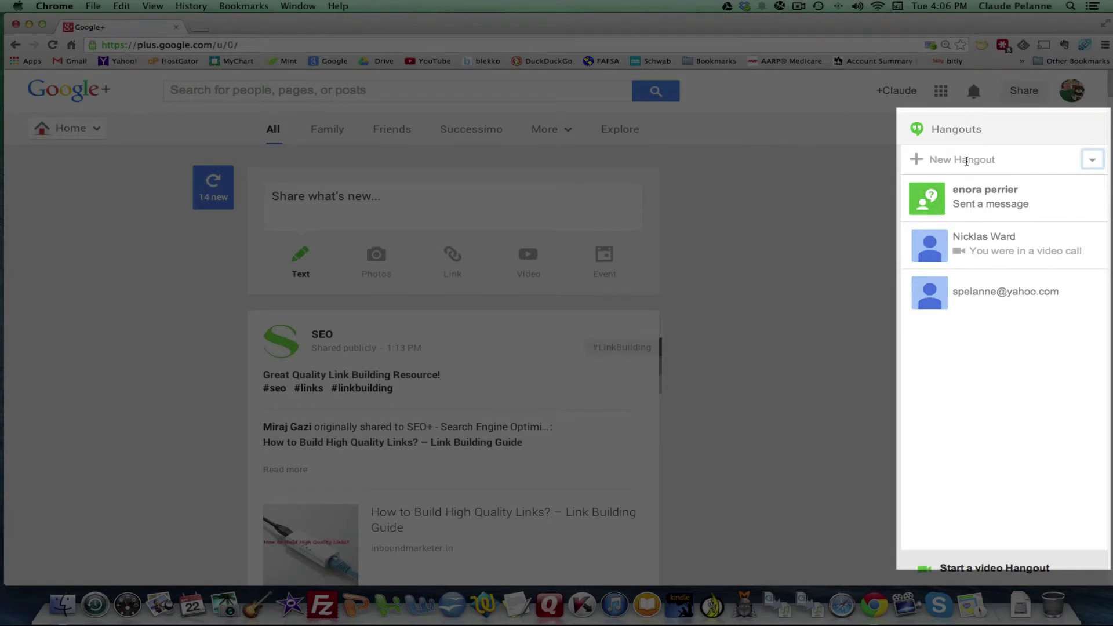
{"action": "left_click", "coordinate": [251, 248]}
{"action": "left_click", "coordinate": [93, 126]}
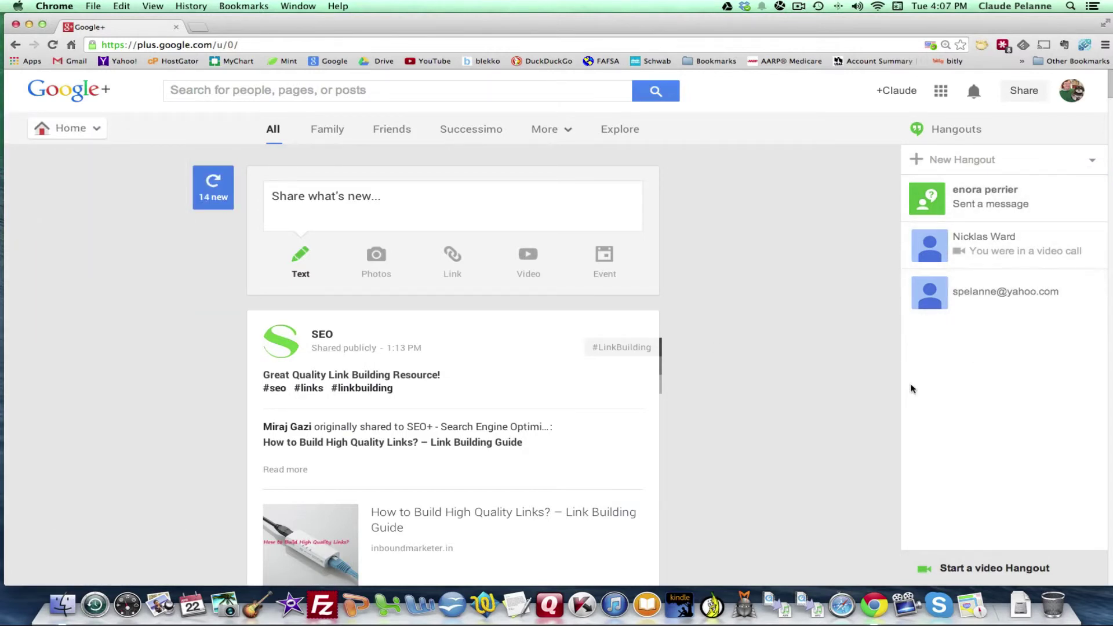
{"action": "scroll", "coordinate": [834, 402], "scroll_direction": "down", "scroll_amount": 3}
{"action": "scroll", "coordinate": [851, 400], "scroll_direction": "up", "scroll_amount": 3}
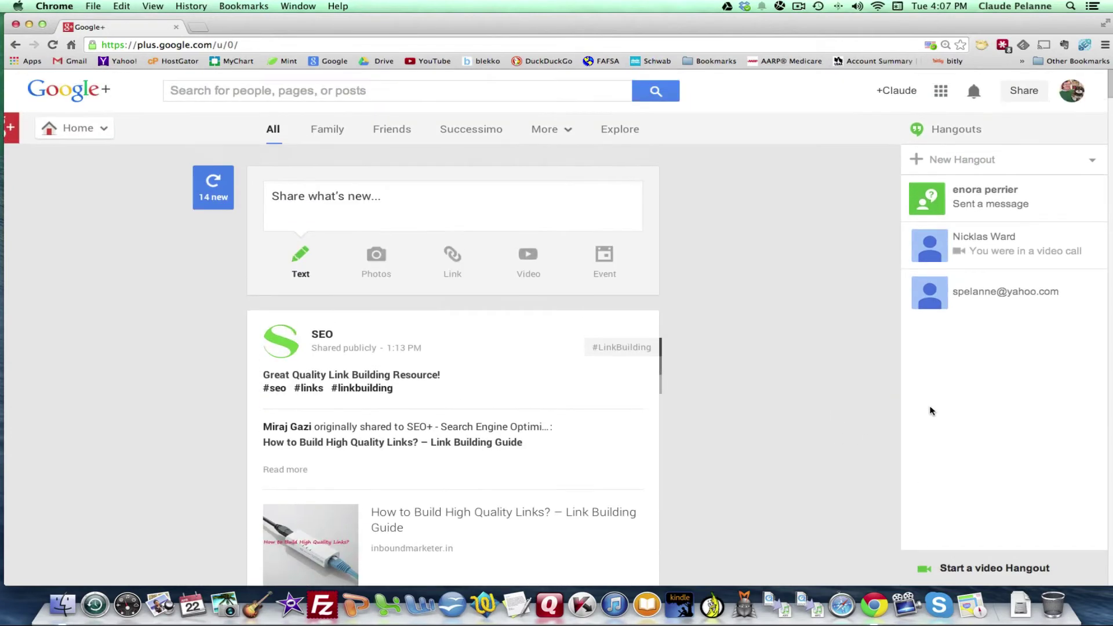
{"action": "left_click", "coordinate": [1091, 164]}
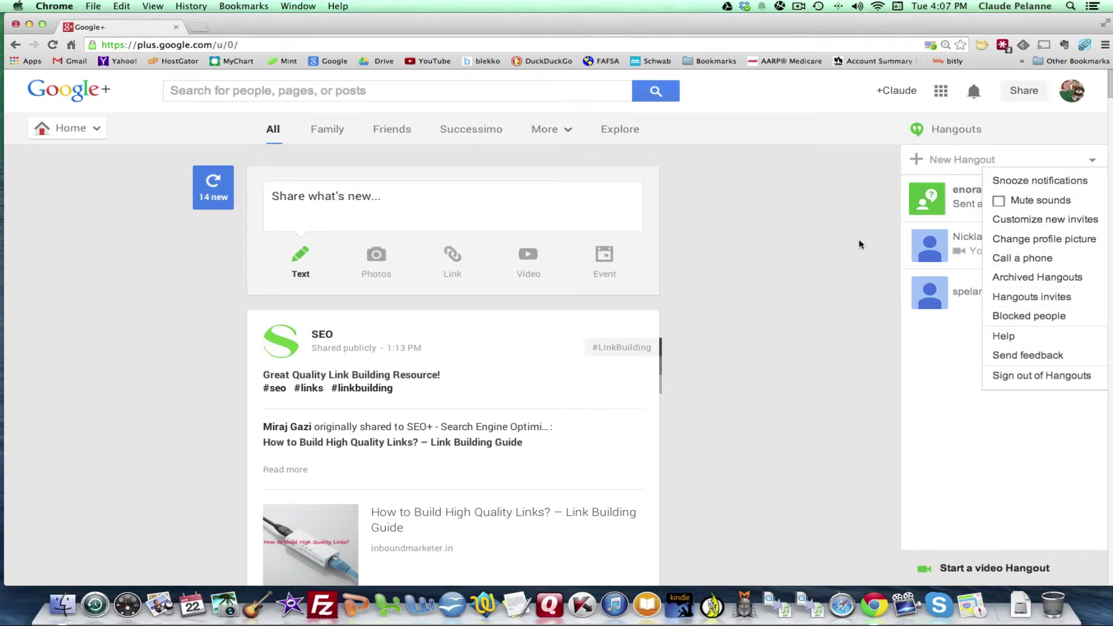
{"action": "left_click", "coordinate": [827, 256]}
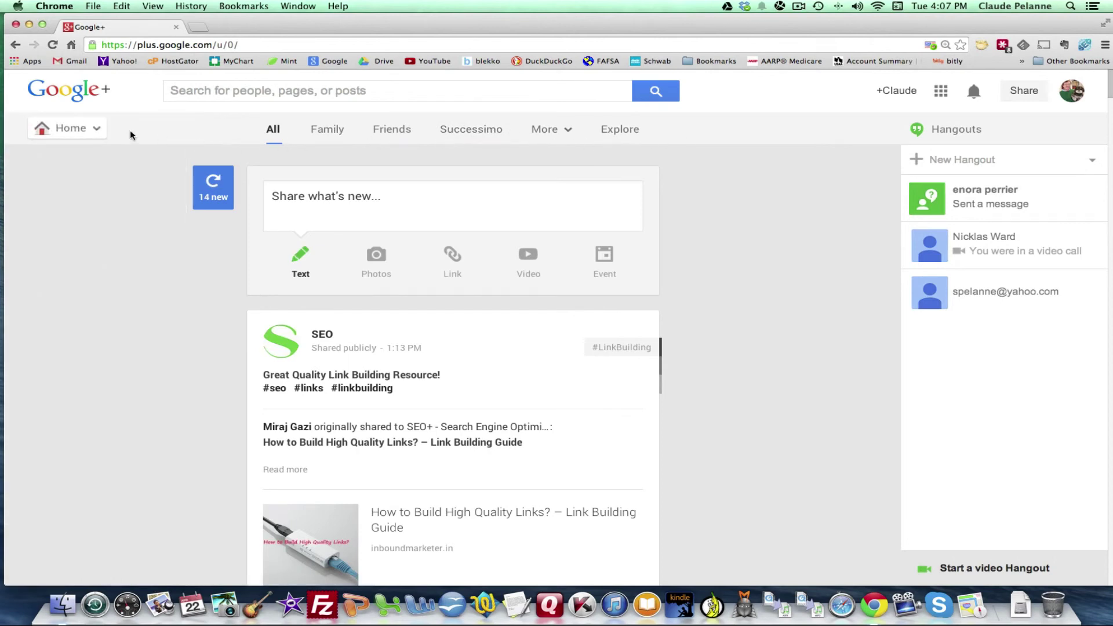
{"action": "mouse_move", "coordinate": [95, 134]}
{"action": "scroll", "coordinate": [780, 355], "scroll_direction": "down", "scroll_amount": 3}
{"action": "scroll", "coordinate": [781, 356], "scroll_direction": "up", "scroll_amount": 3}
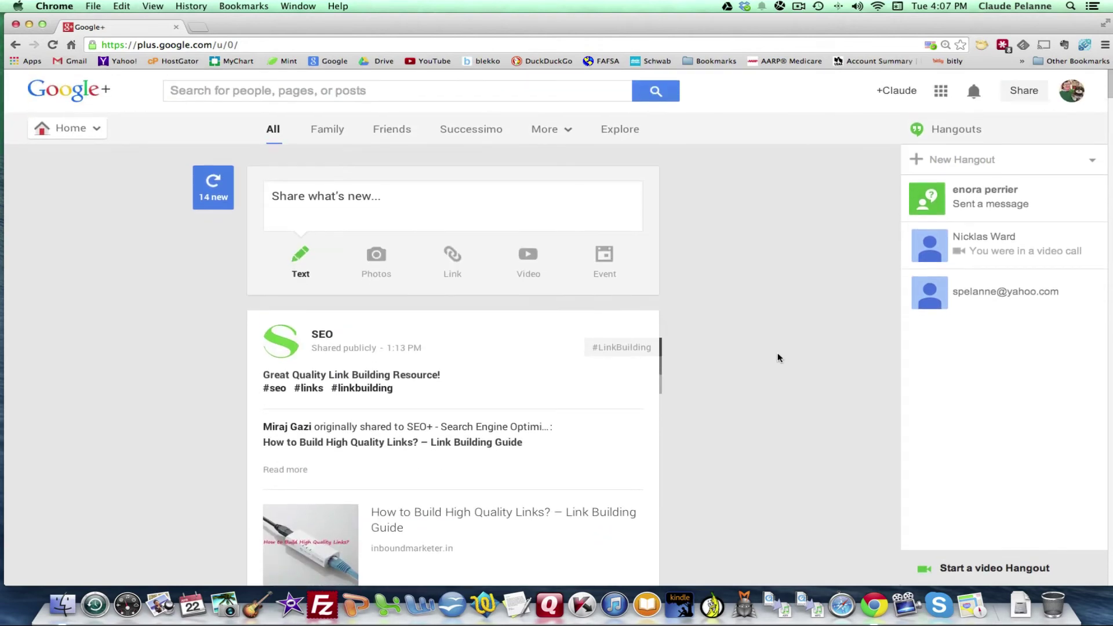